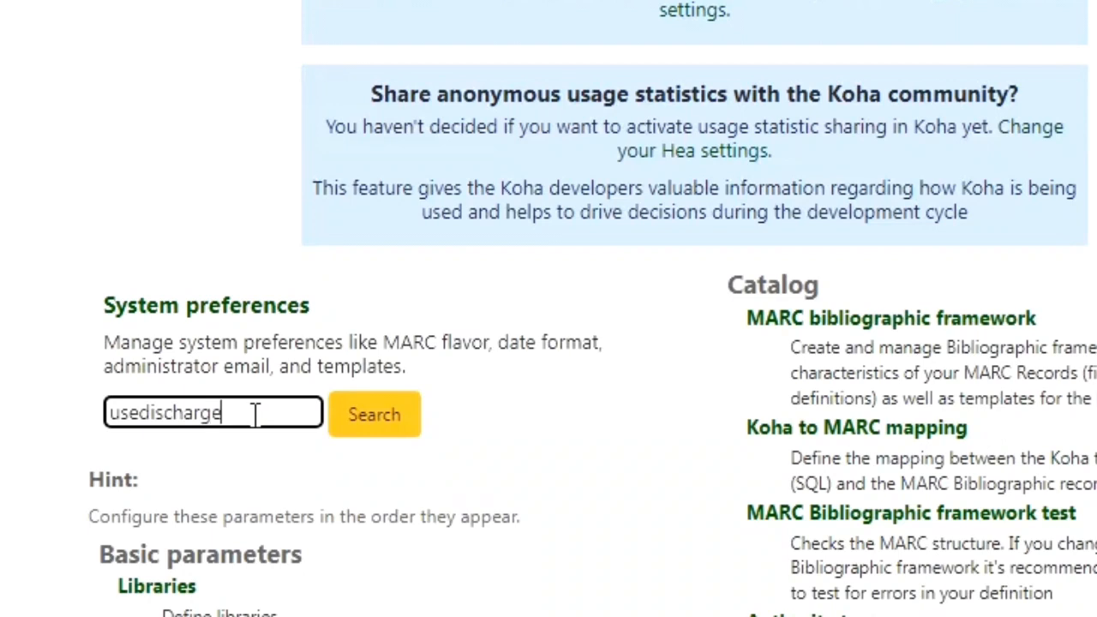
# Step: Search the system preferences for usedischarge, set useDischarge to Allow and save the Patrons preferences
pyautogui.click(369, 420)
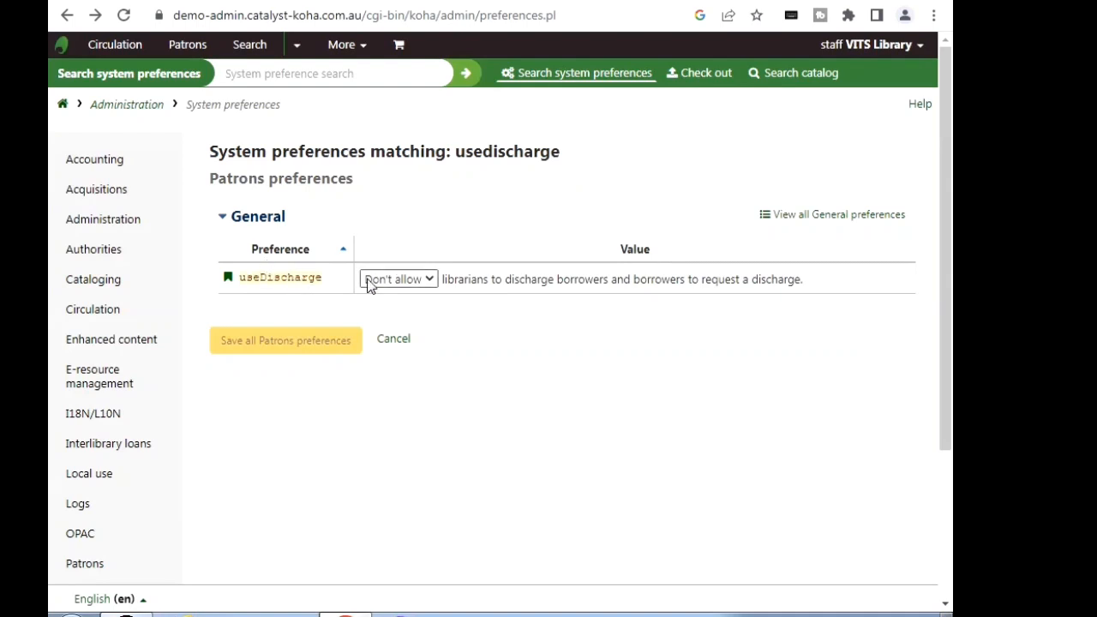
pyautogui.click(431, 280)
pyautogui.click(388, 313)
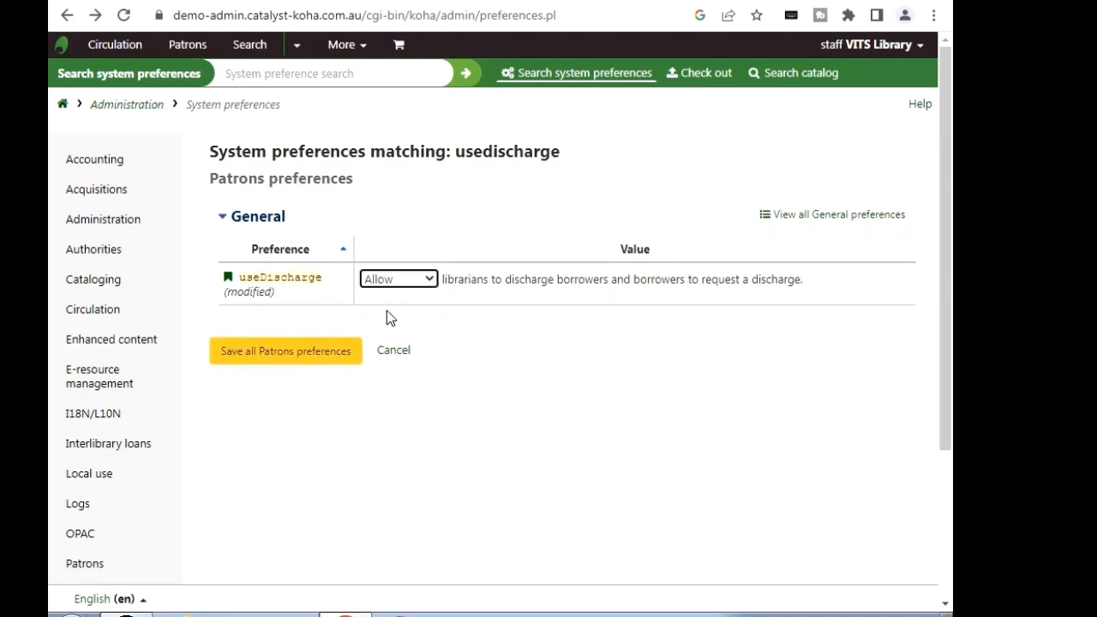
pyautogui.click(266, 364)
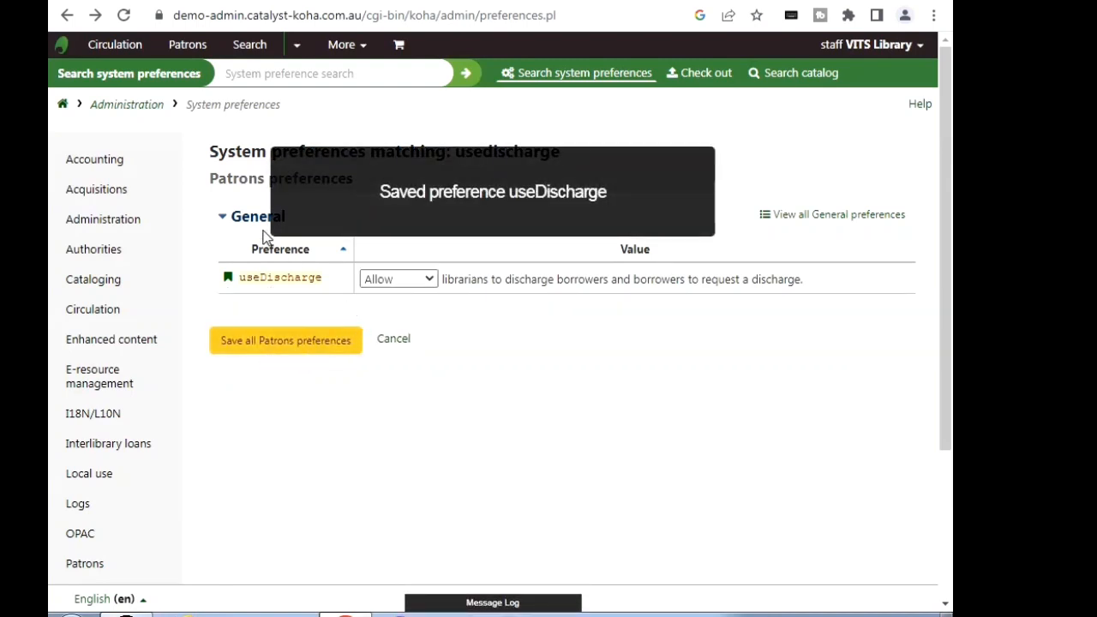
# Step: Leave the administration area and open the Notices and slips tool for patrons and circulation
pyautogui.click(136, 112)
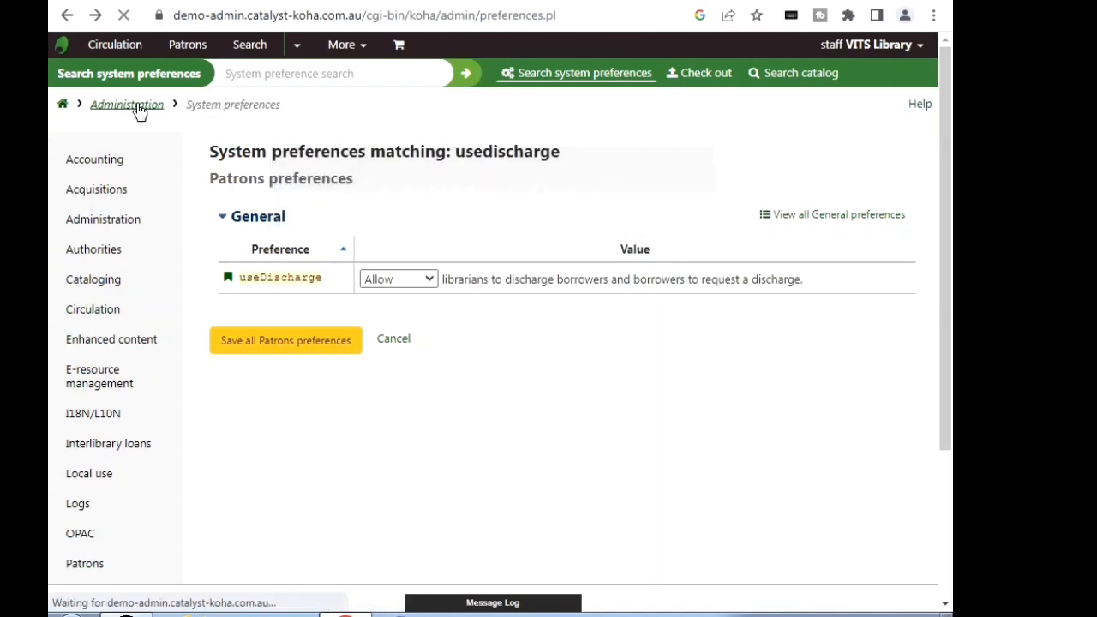
pyautogui.moveTo(946, 171)
pyautogui.mouseDown()
pyautogui.moveTo(949, 271)
pyautogui.moveTo(947, 189)
pyautogui.mouseUp()
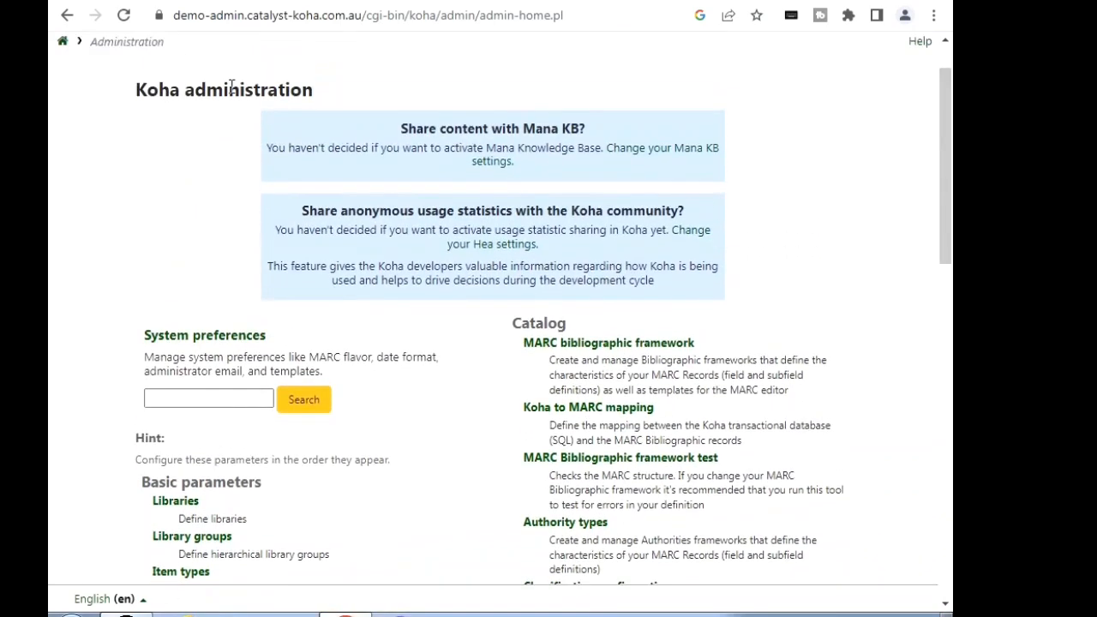
pyautogui.click(63, 42)
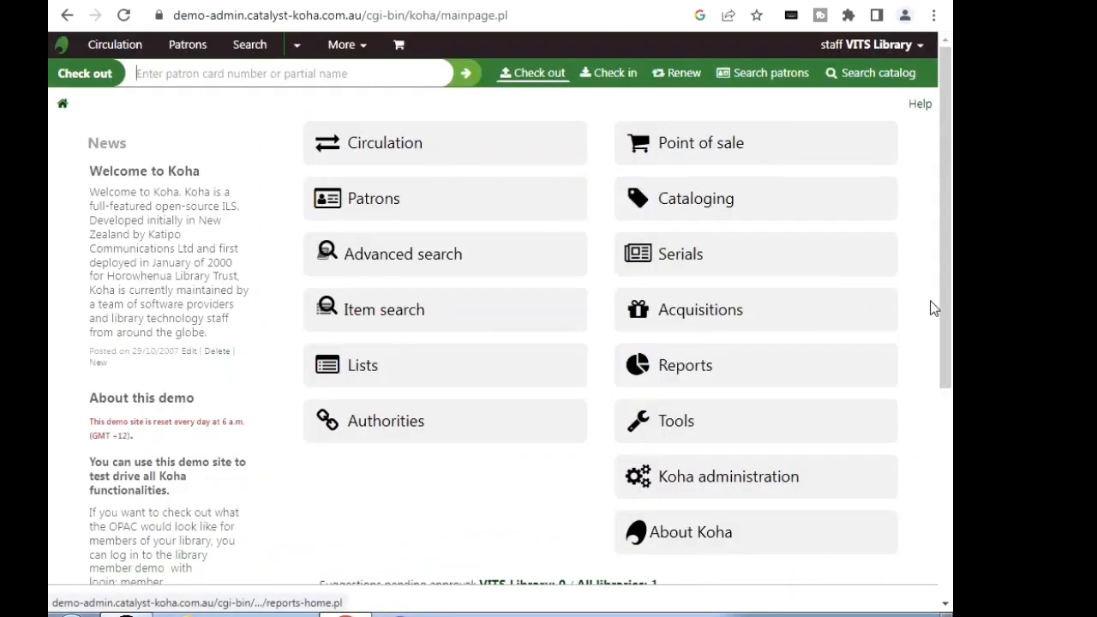
pyautogui.scroll(-1, 934, 308)
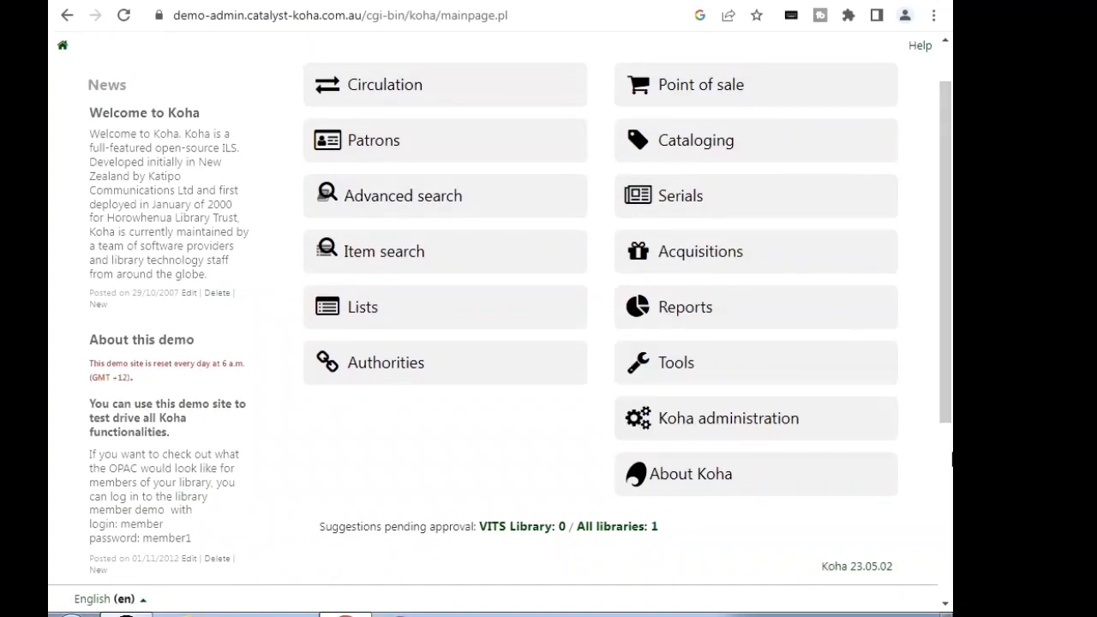
pyautogui.click(687, 367)
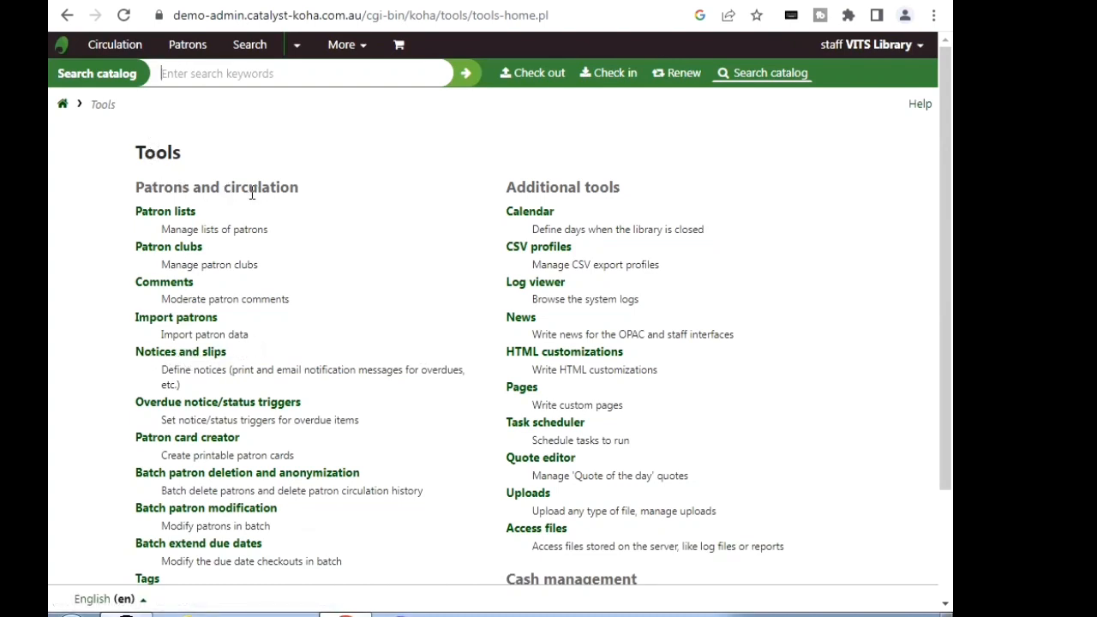
pyautogui.click(202, 360)
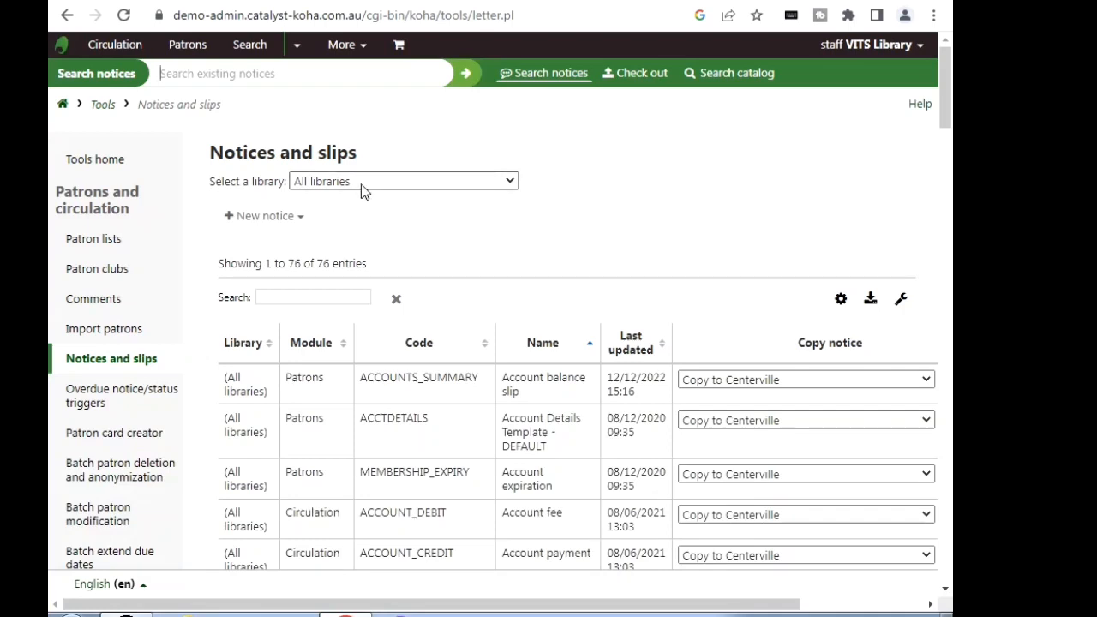
# Step: Filter the notices by "disch" and open the DISCHARGE notice for editing
pyautogui.click(301, 296)
pyautogui.write('dis')
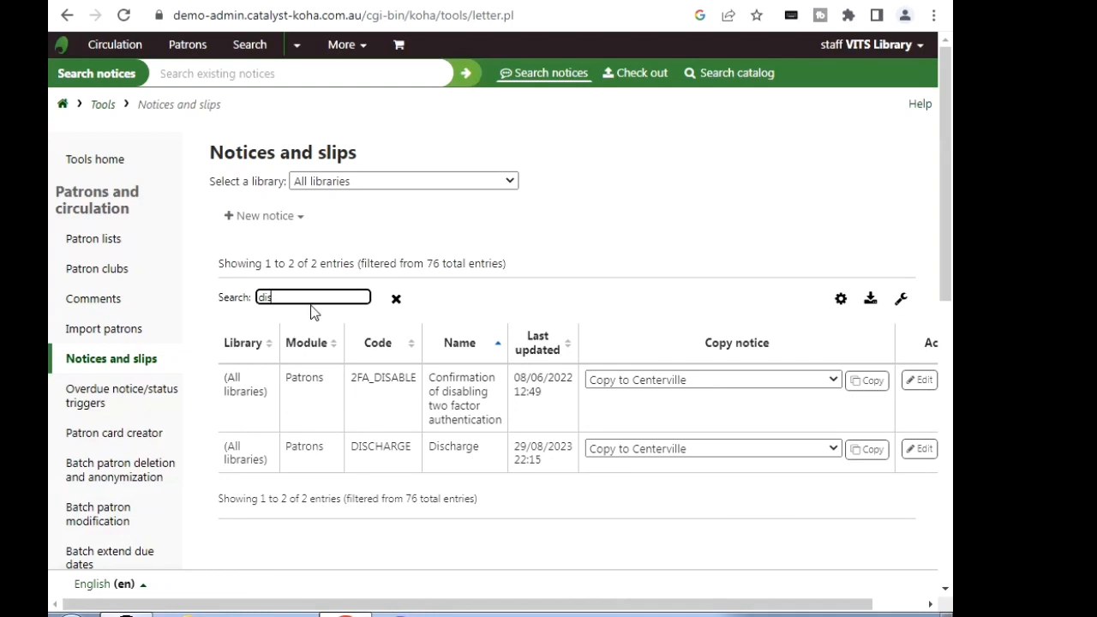
pyautogui.write('ch')
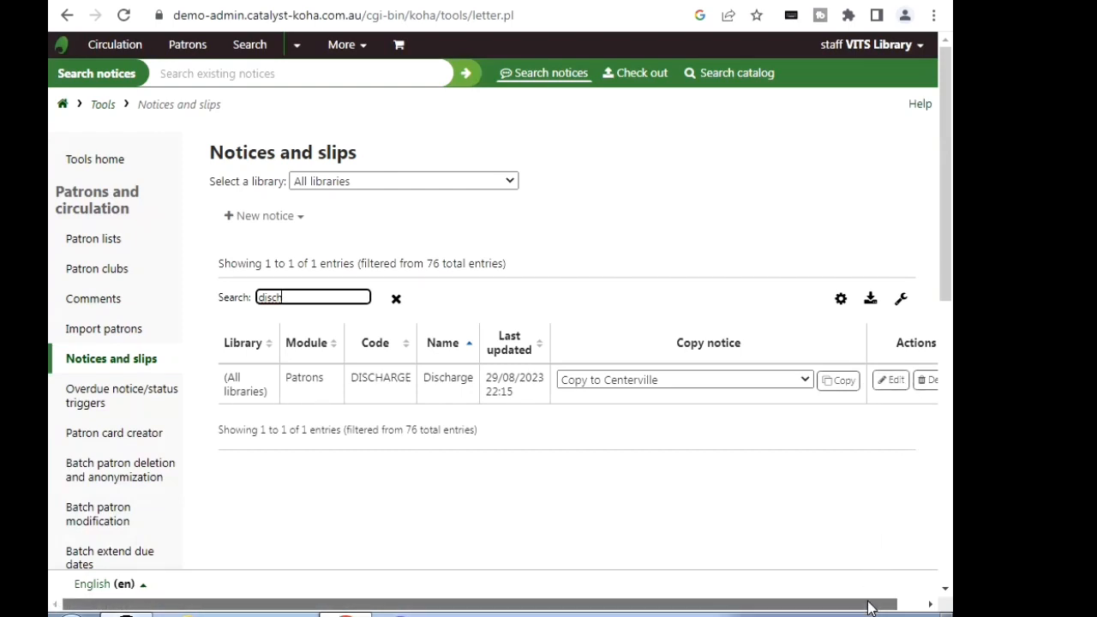
pyautogui.moveTo(871, 603); pyautogui.dragTo(905, 604)
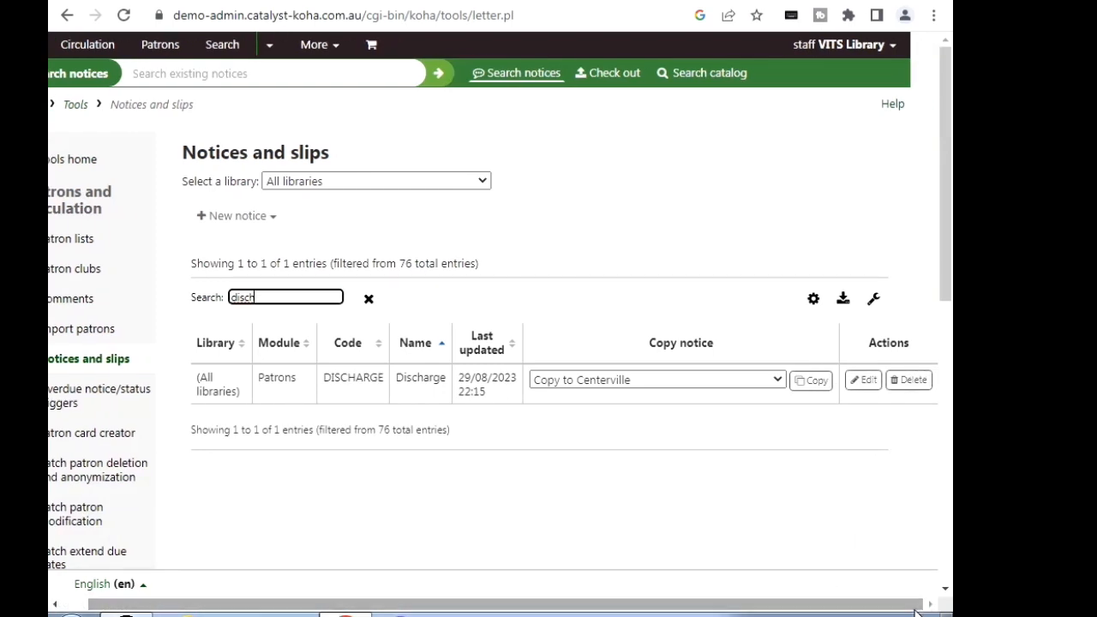
pyautogui.click(868, 387)
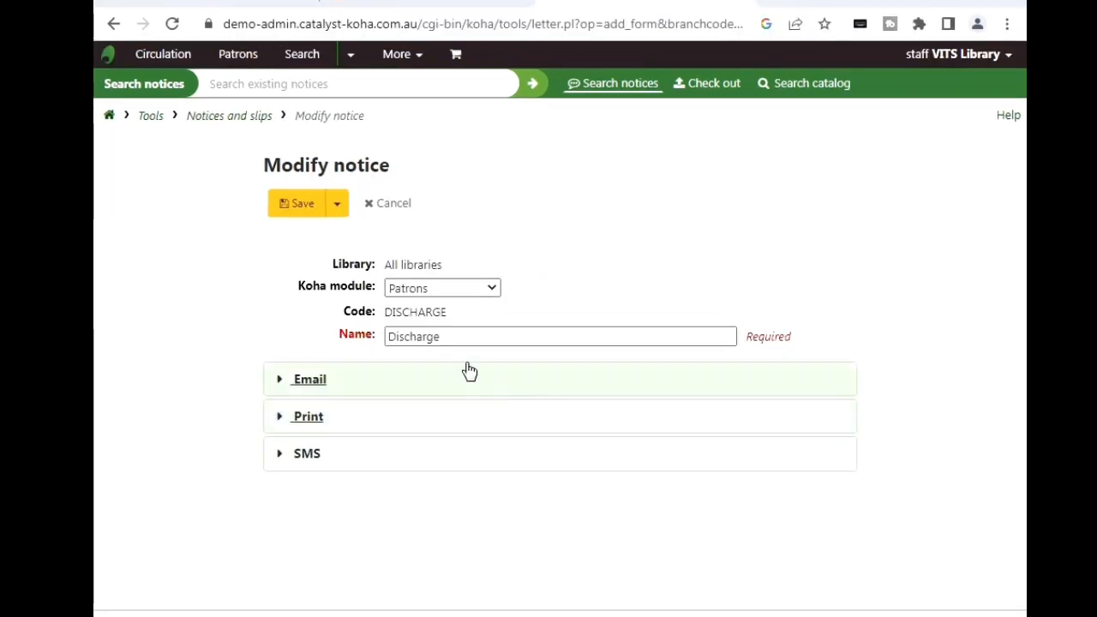
# Step: Examine the Email, Print and SMS templates of the Discharge notice, one after another
pyautogui.click(405, 337)
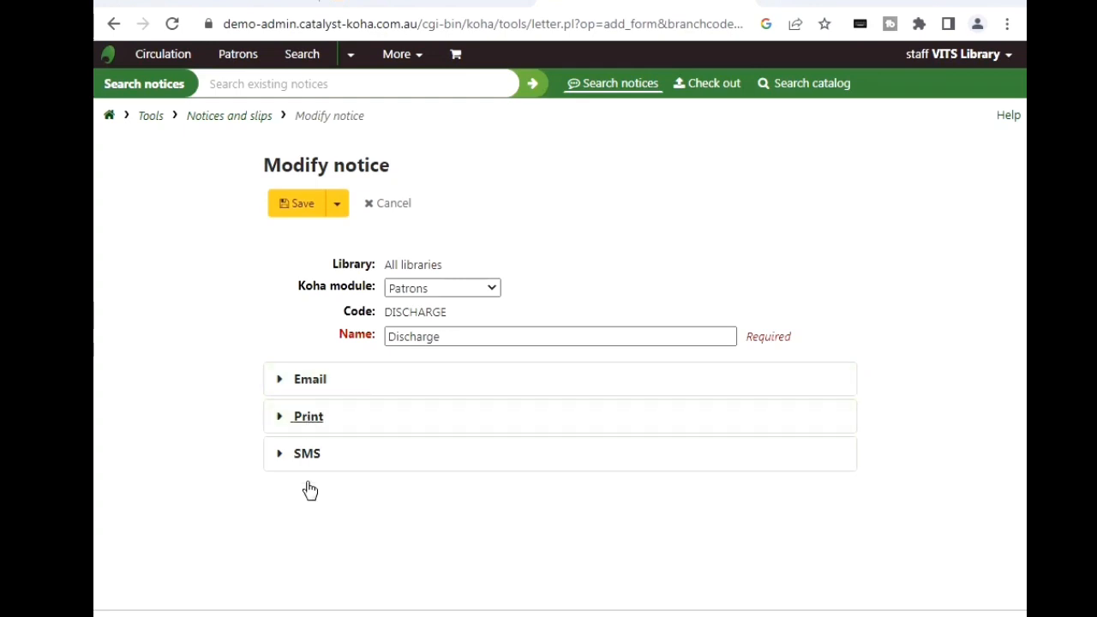
pyautogui.click(310, 380)
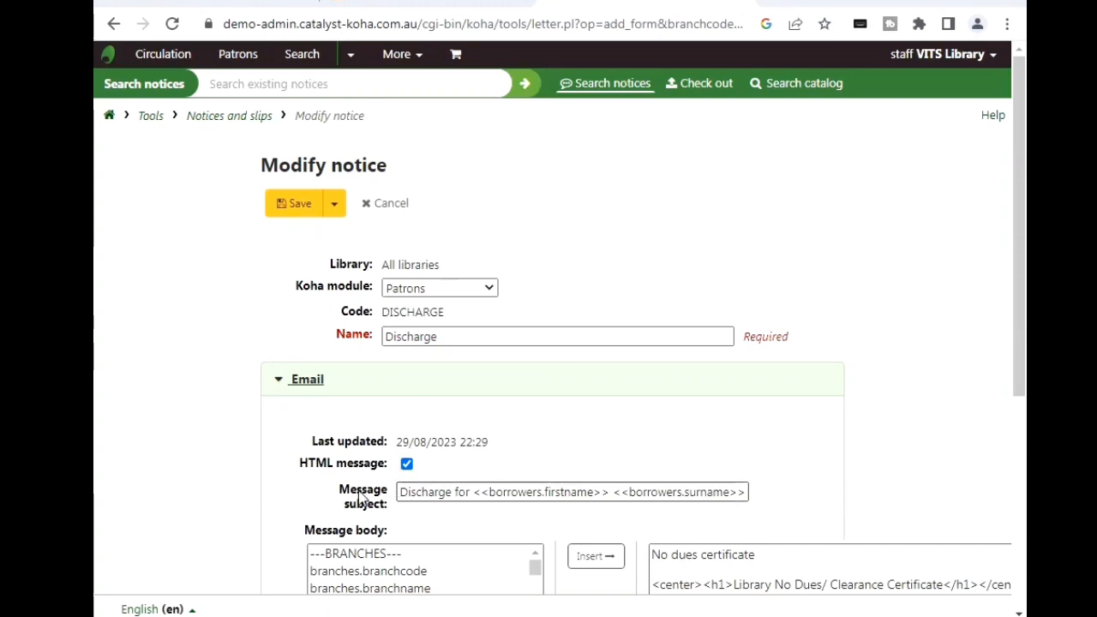
pyautogui.moveTo(1020, 372); pyautogui.dragTo(957, 428)
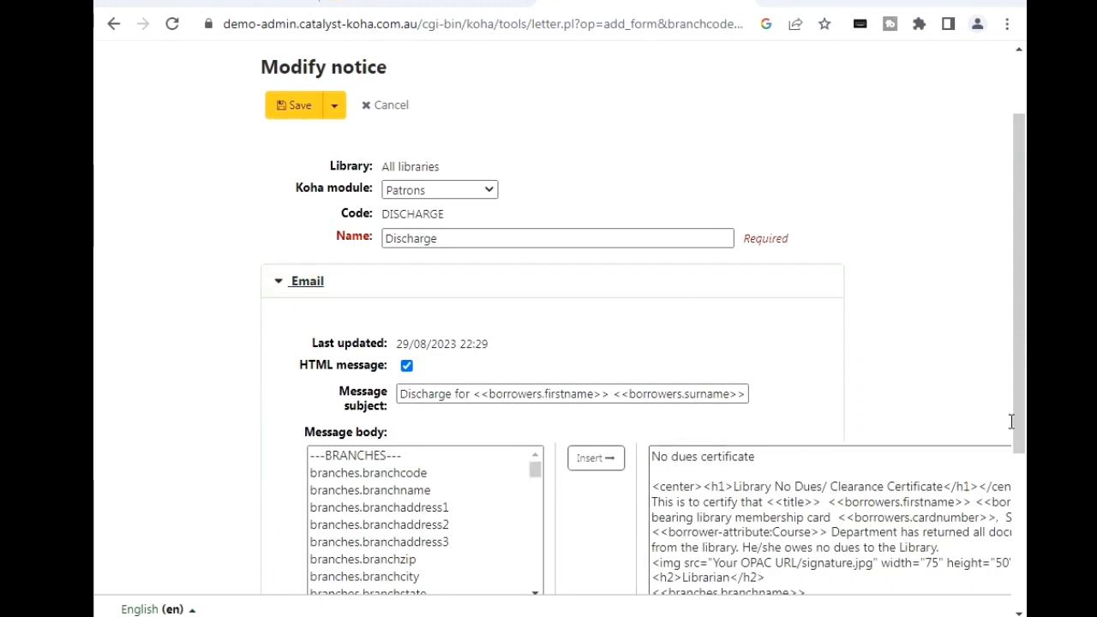
pyautogui.moveTo(1021, 401); pyautogui.dragTo(1024, 347)
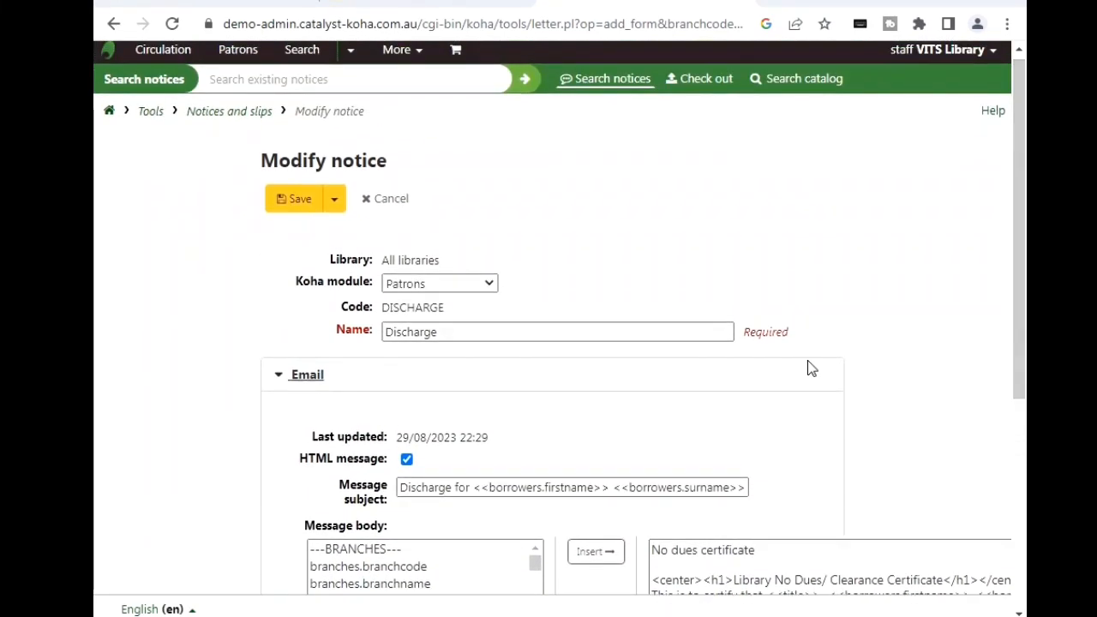
pyautogui.click(292, 377)
pyautogui.click(303, 418)
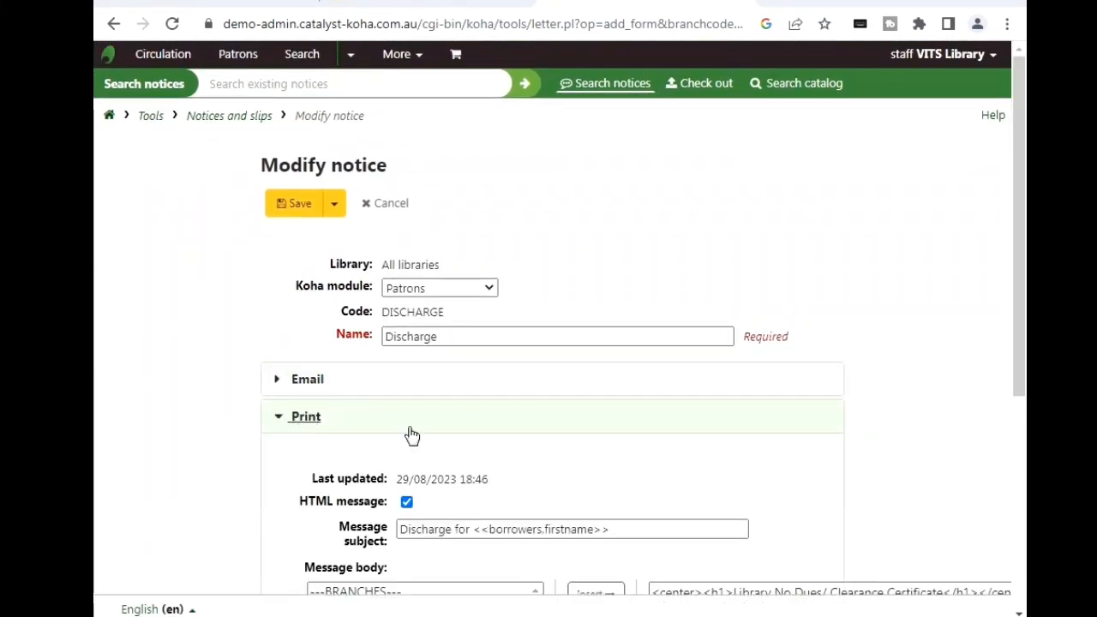
pyautogui.moveTo(1020, 317)
pyautogui.mouseDown()
pyautogui.moveTo(1020, 436)
pyautogui.moveTo(1020, 335)
pyautogui.mouseUp()
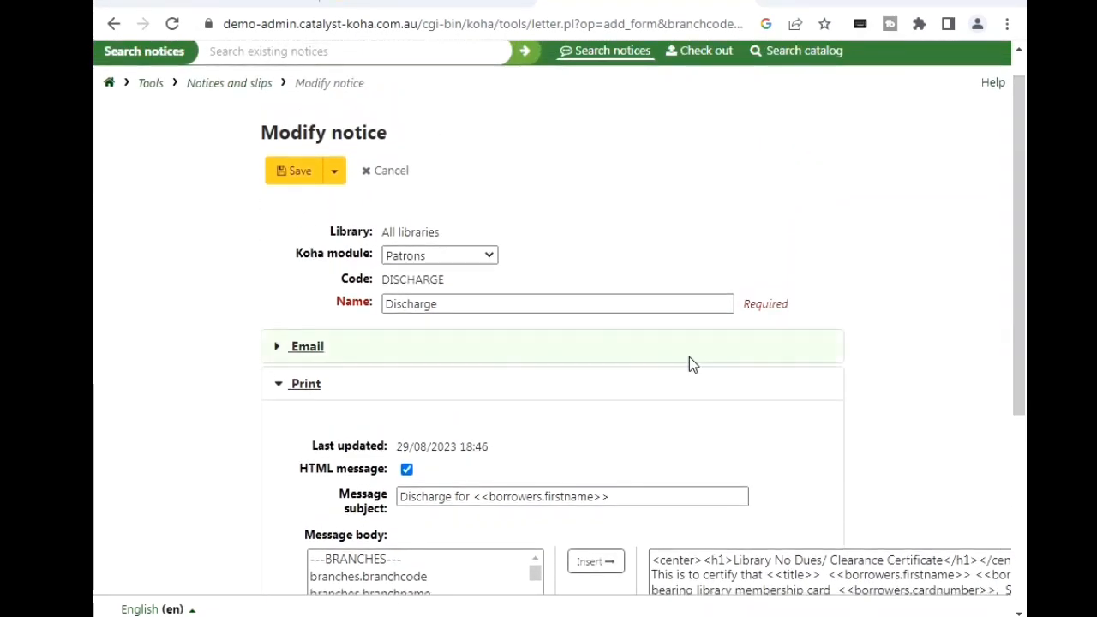
pyautogui.click(313, 386)
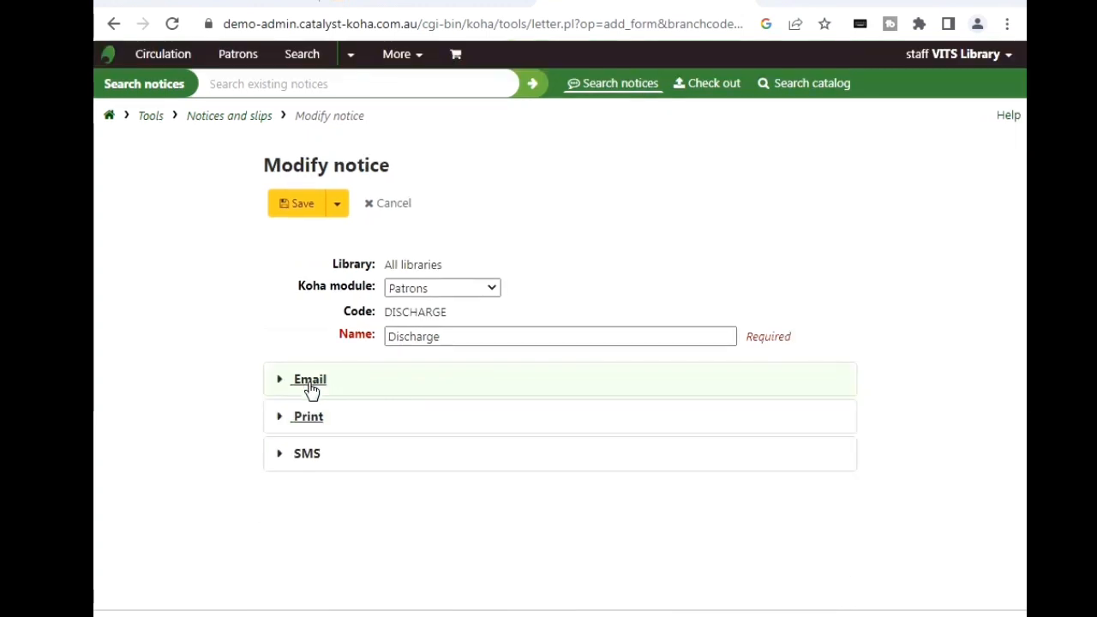
pyautogui.click(306, 455)
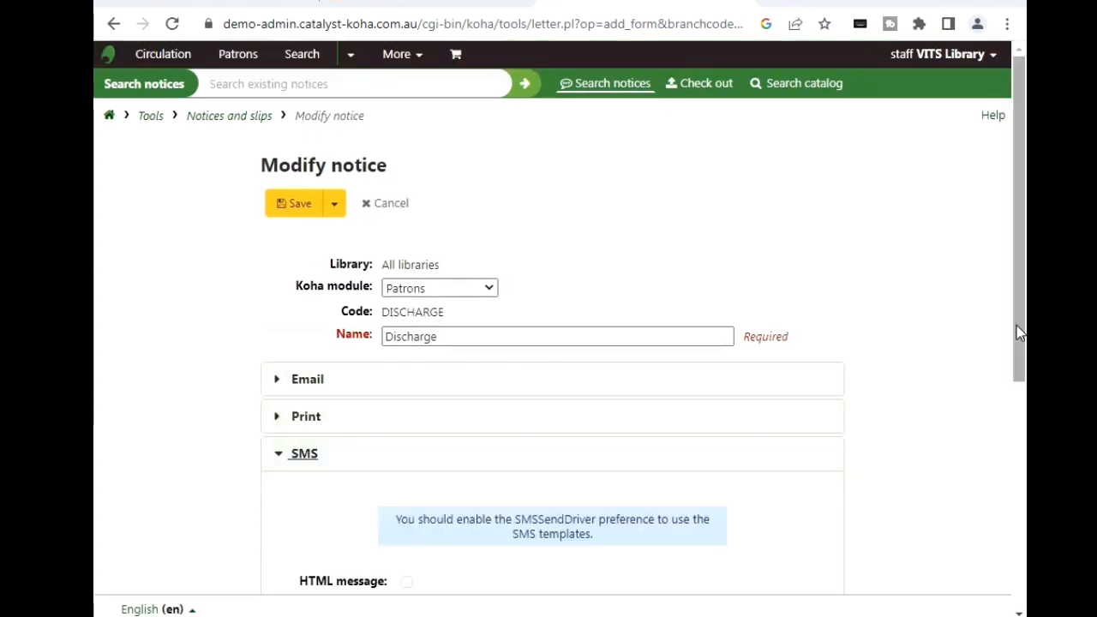
pyautogui.moveTo(1020, 334); pyautogui.dragTo(1019, 479)
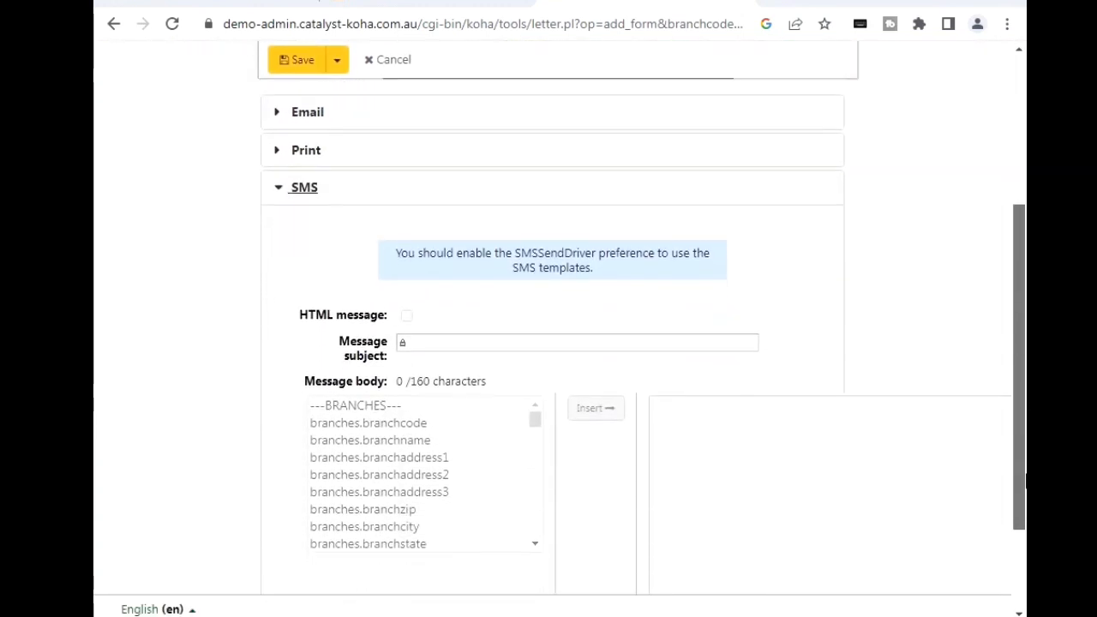
pyautogui.scroll(3, 493, 446)
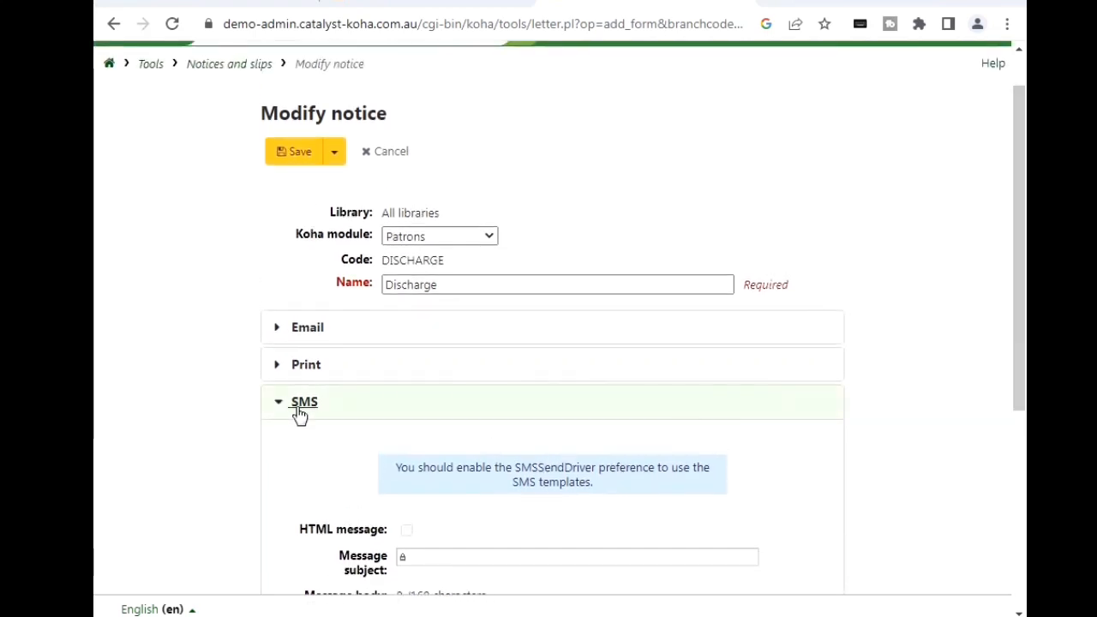
pyautogui.click(297, 414)
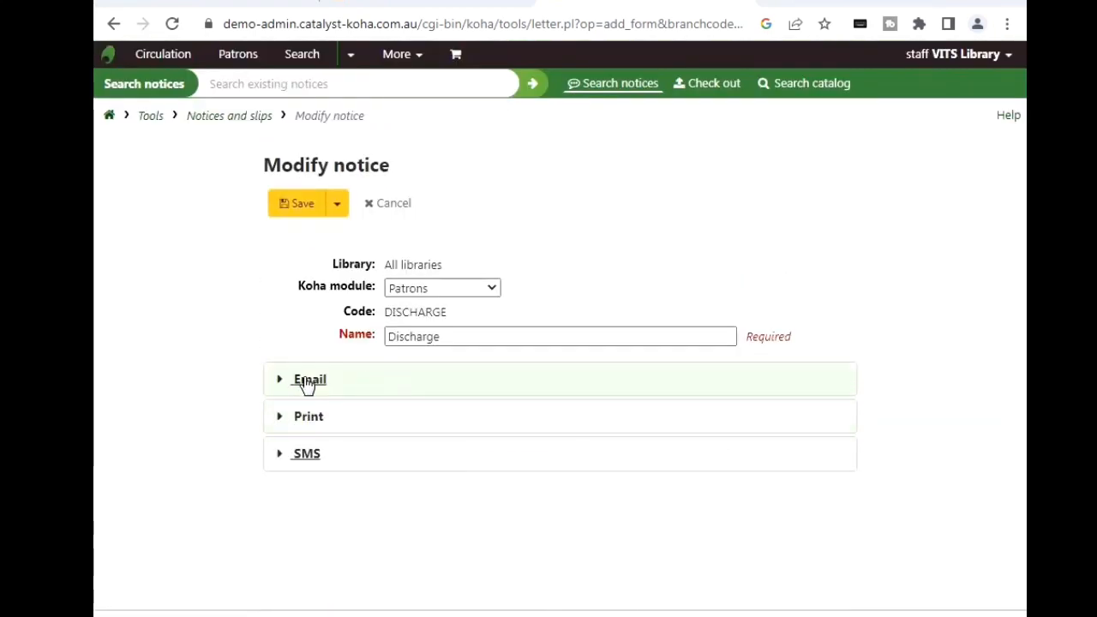
# Step: Review the subject and message body of the Discharge notice's Email template
pyautogui.click(306, 383)
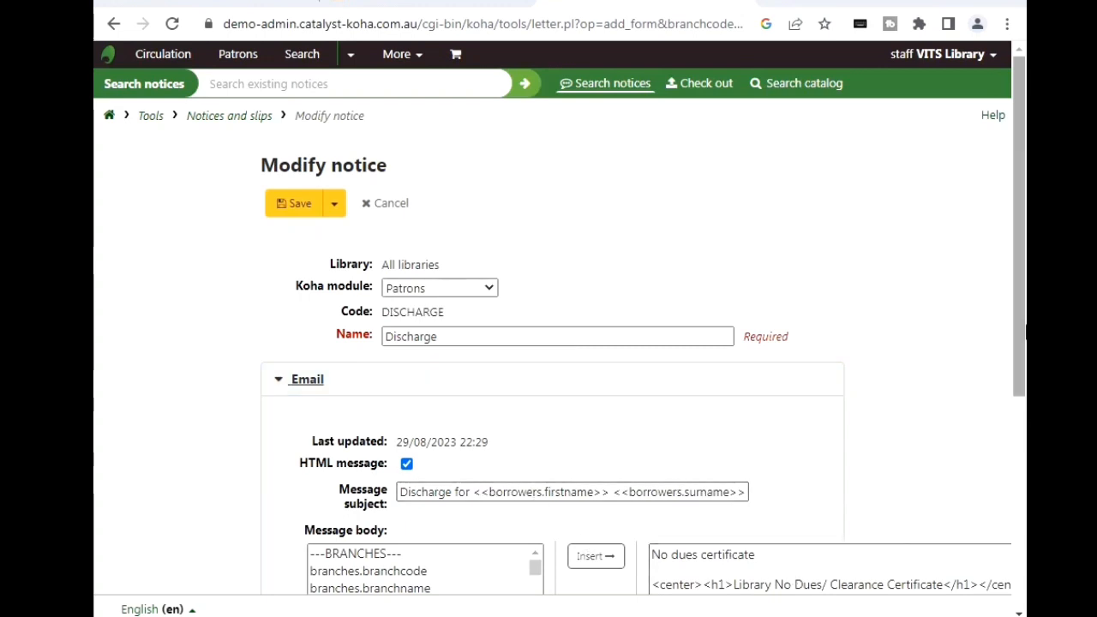
pyautogui.moveTo(1017, 281); pyautogui.dragTo(991, 364)
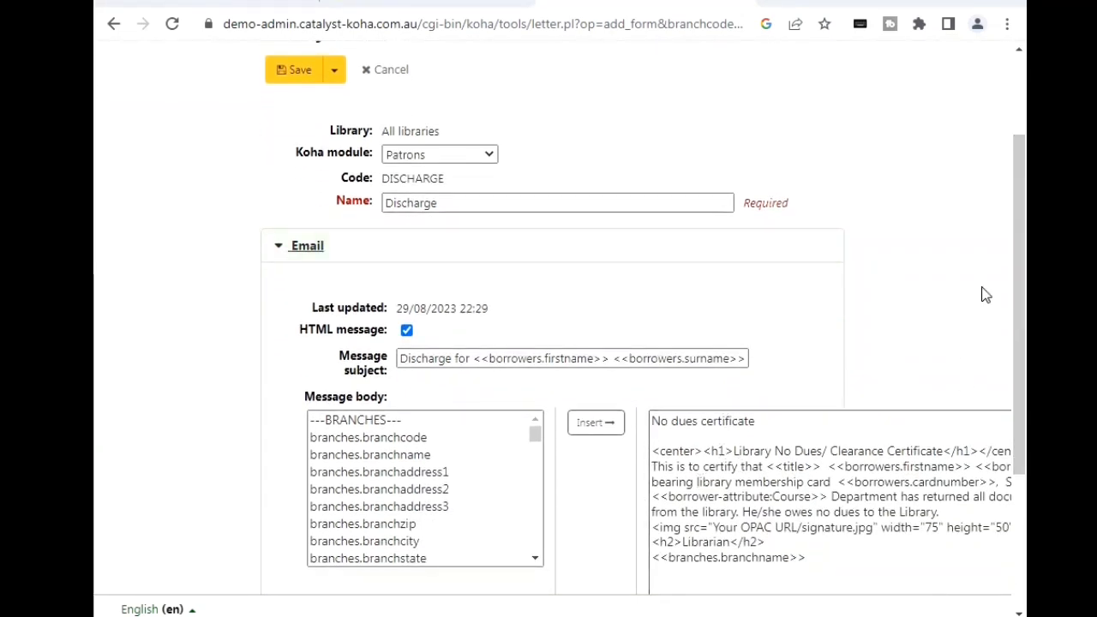
pyautogui.scroll(2, 986, 343)
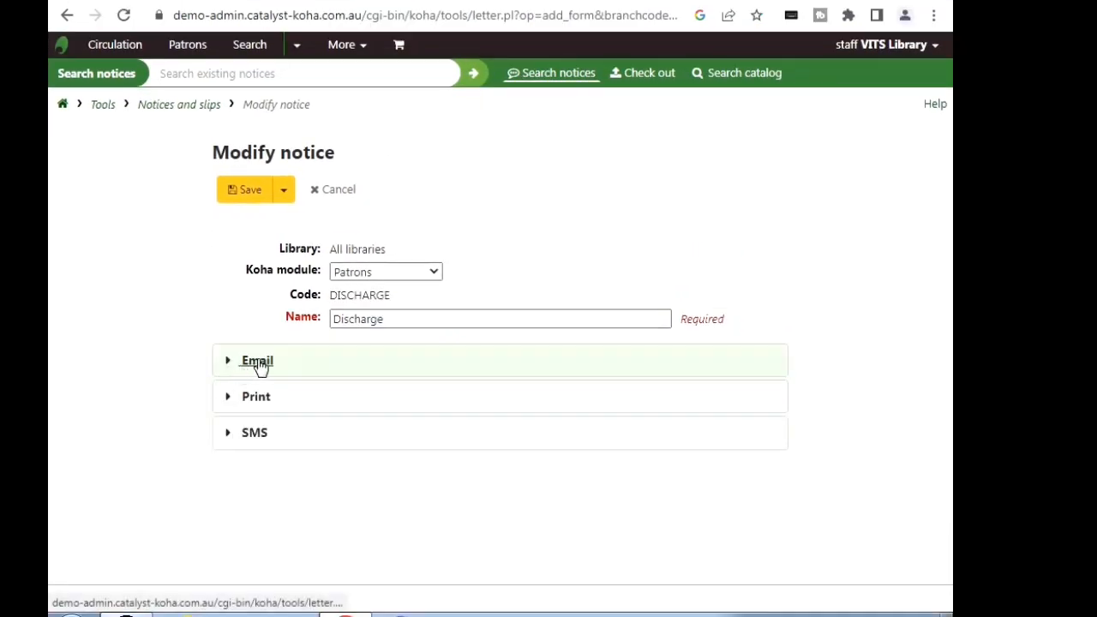
pyautogui.click(257, 365)
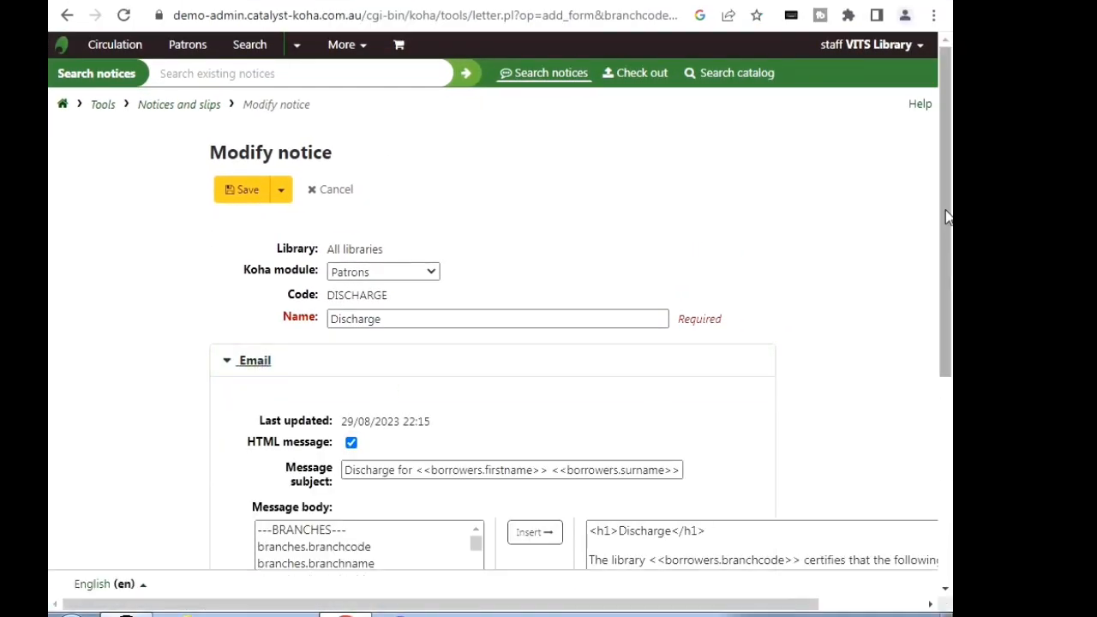
pyautogui.moveTo(950, 233); pyautogui.dragTo(950, 324)
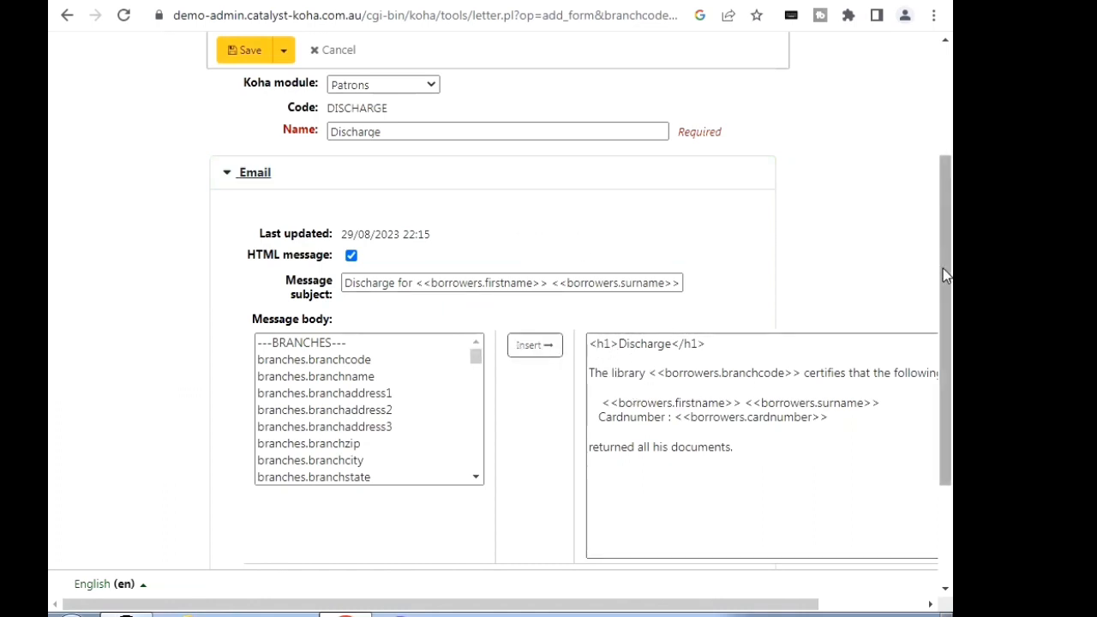
pyautogui.moveTo(942, 269); pyautogui.dragTo(942, 264)
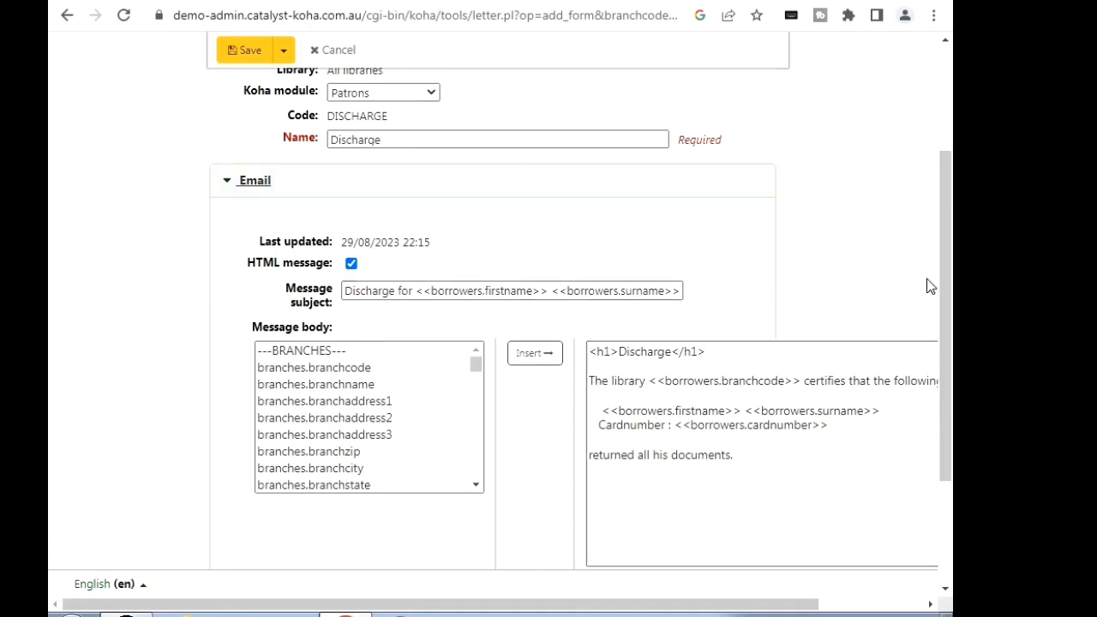
pyautogui.moveTo(941, 294); pyautogui.dragTo(948, 238)
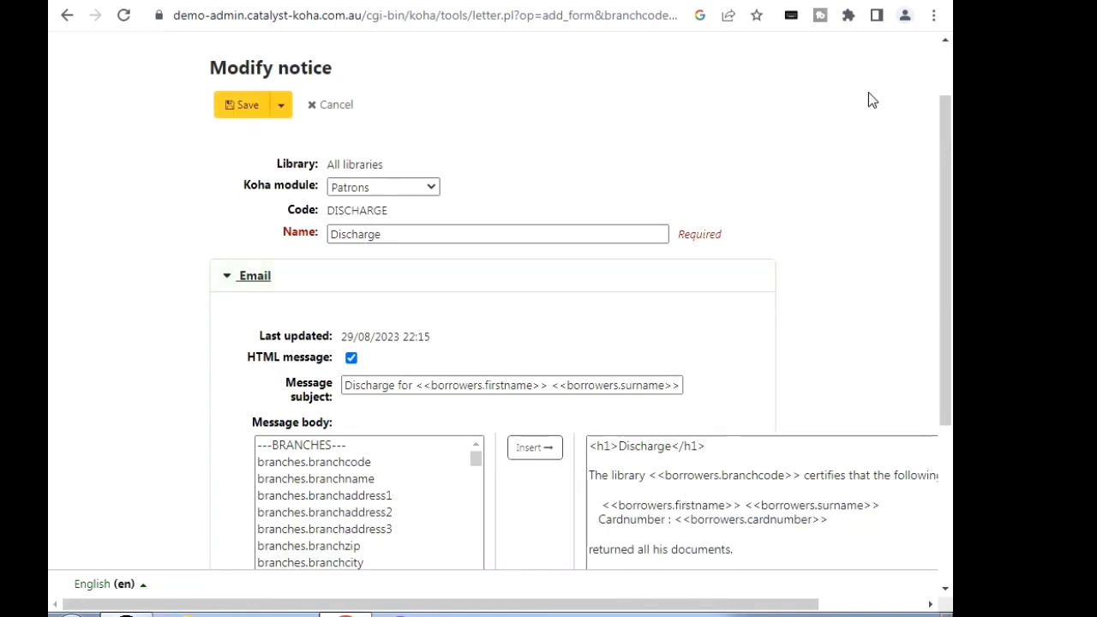
pyautogui.moveTo(944, 132); pyautogui.dragTo(944, 86)
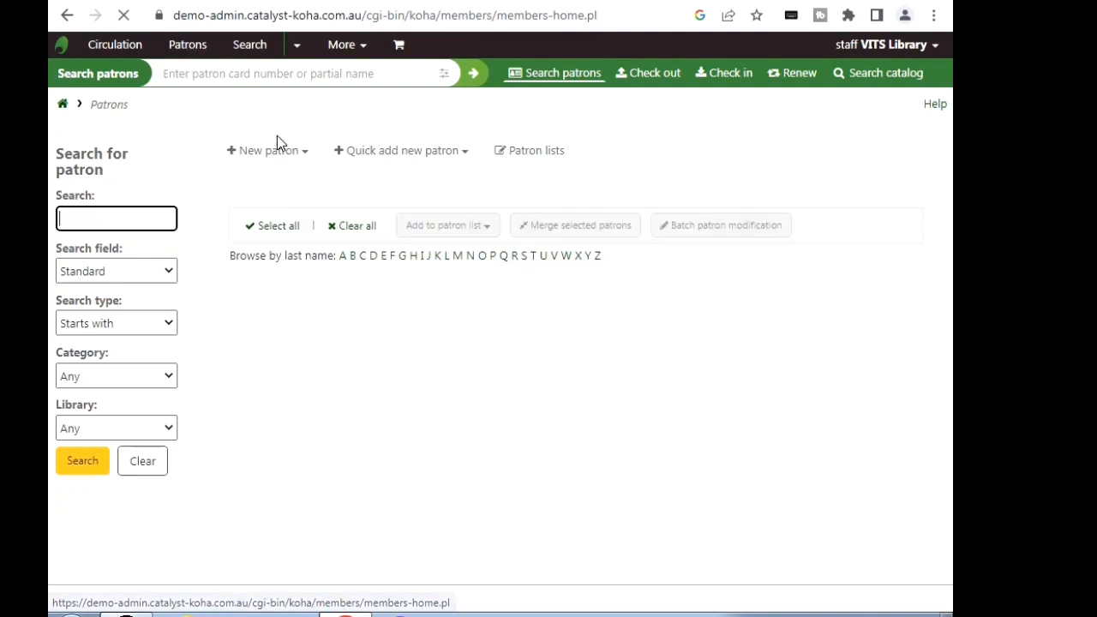
# Step: Search the patrons by the student's library card number and bring up that patron's details record
pyautogui.click(209, 77)
pyautogui.write('200')
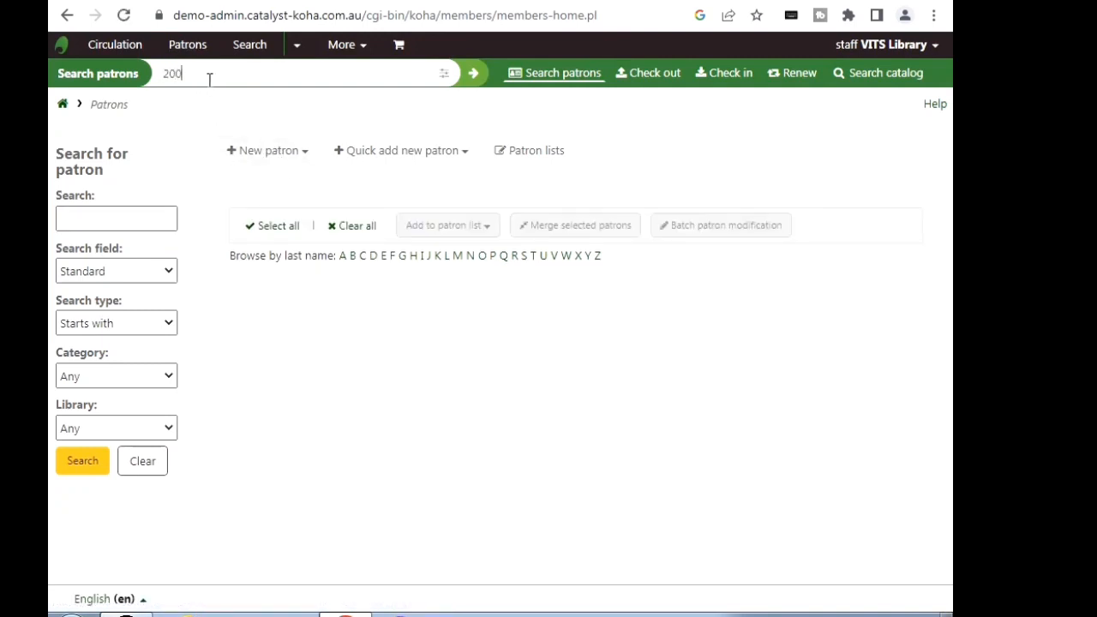
pyautogui.click(474, 75)
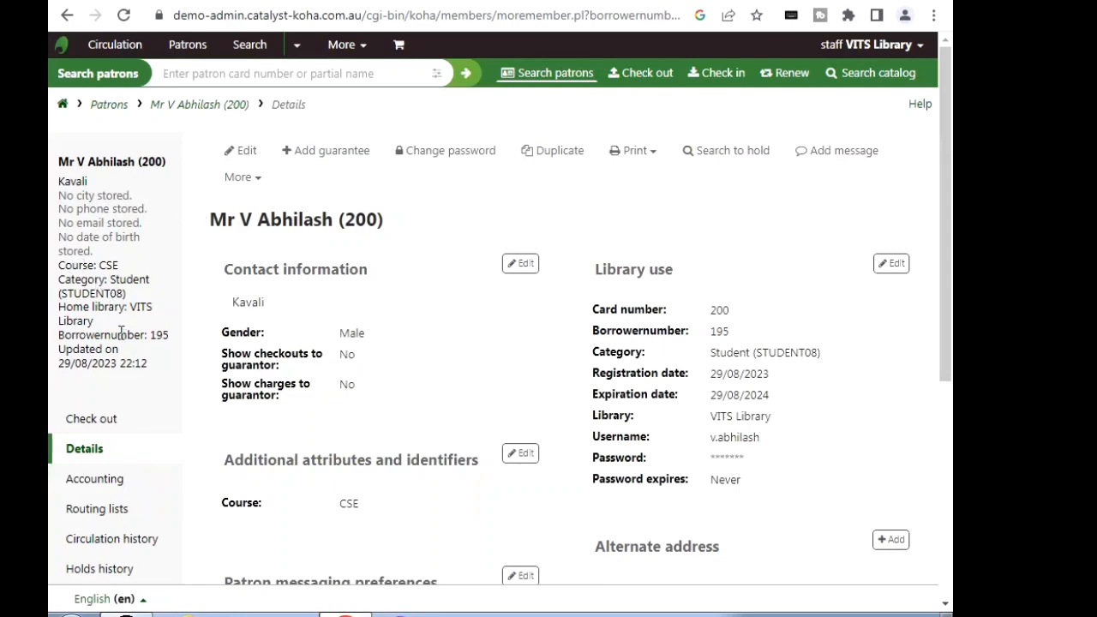
pyautogui.moveTo(945, 184); pyautogui.dragTo(945, 377)
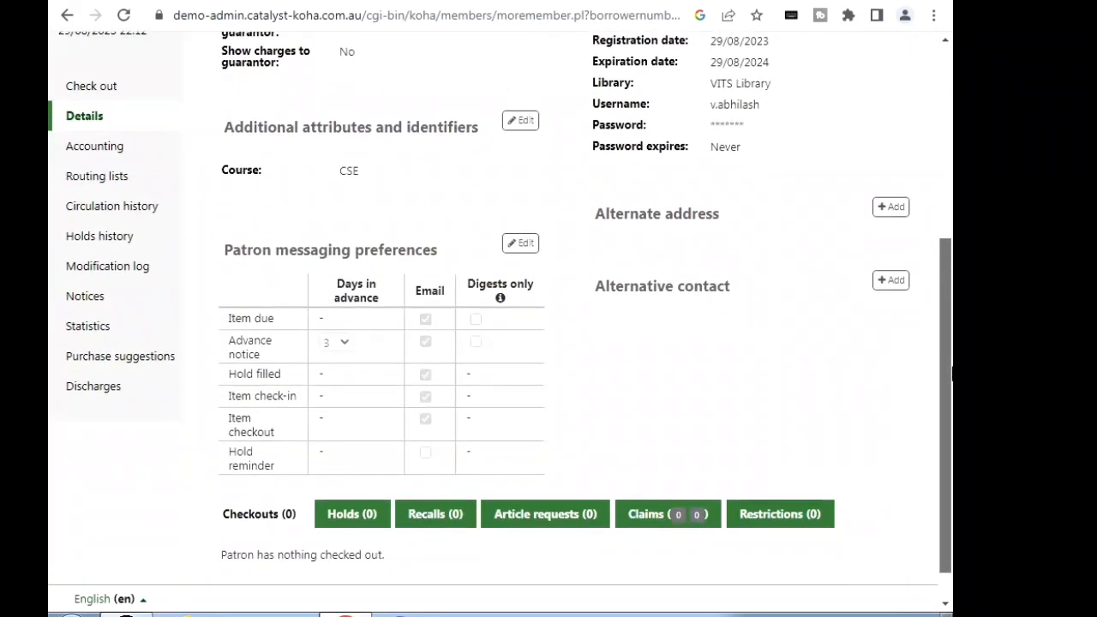
# Step: Generate the patron's discharge, save the PDF to the Desktop under its suggested name, and open it
pyautogui.click(105, 390)
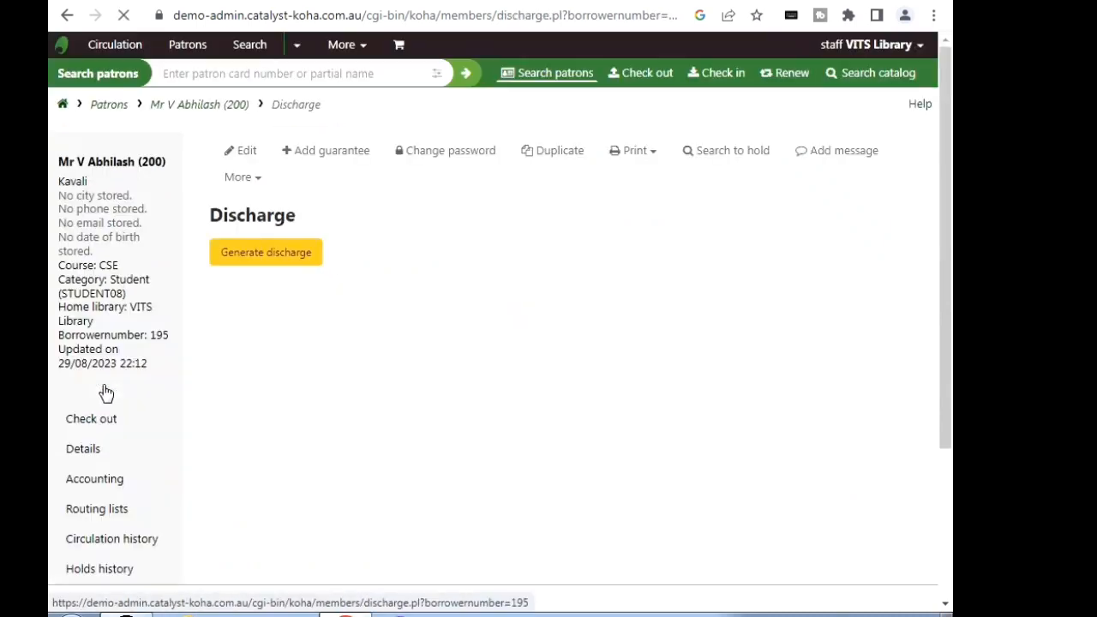
pyautogui.click(274, 257)
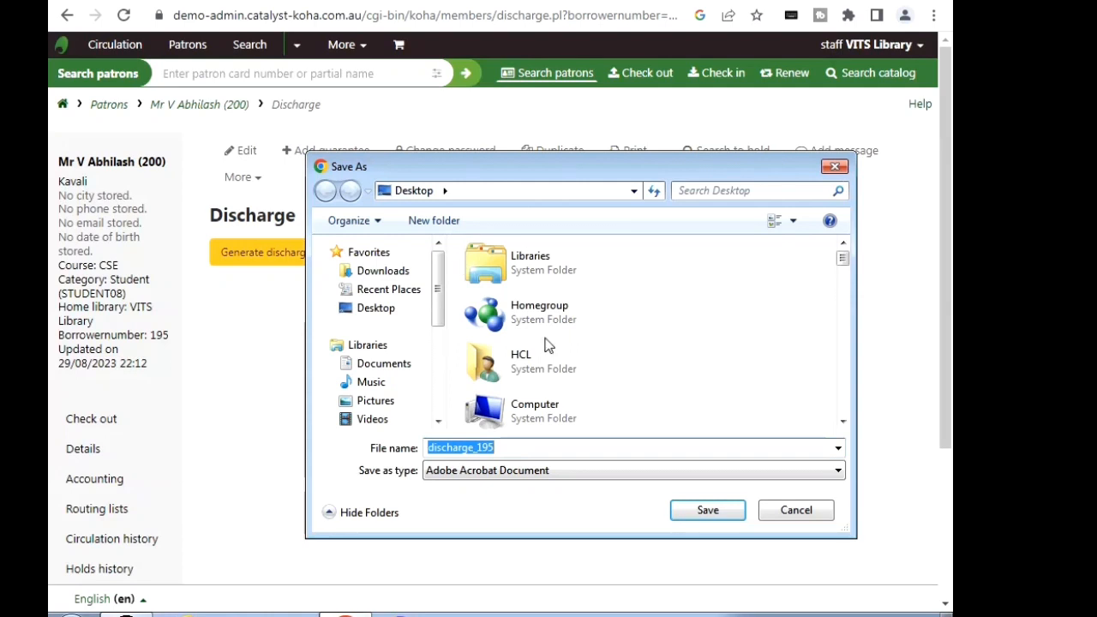
pyautogui.click(716, 514)
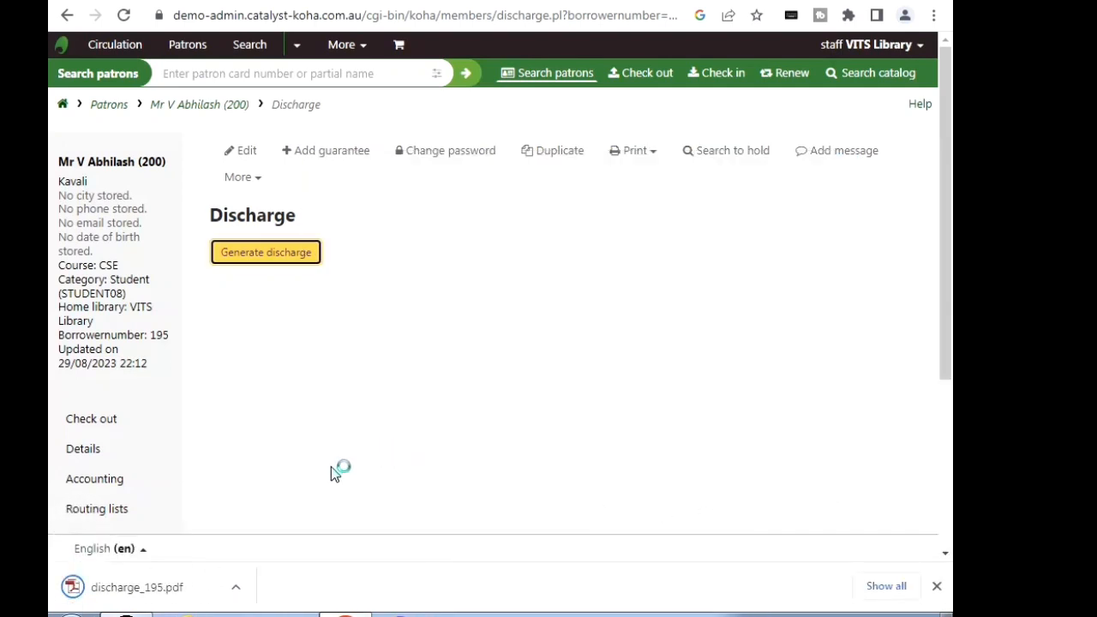
pyautogui.click(129, 588)
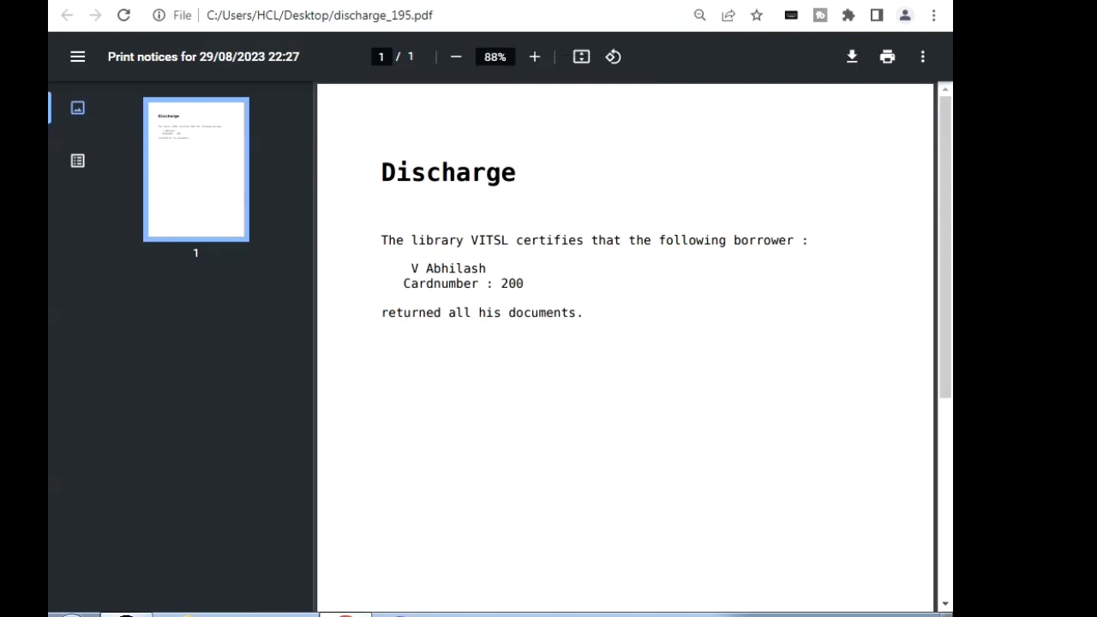
# Step: Return from the discharge PDF to Koha and bring up the Notices and slips tool
pyautogui.click(539, 0)
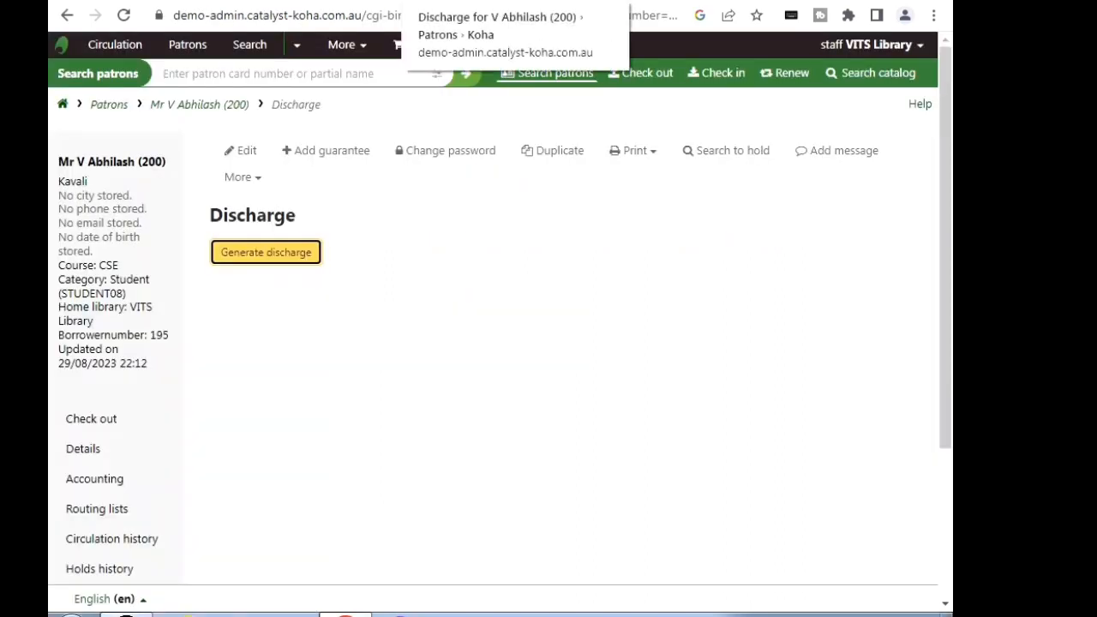
pyautogui.click(66, 16)
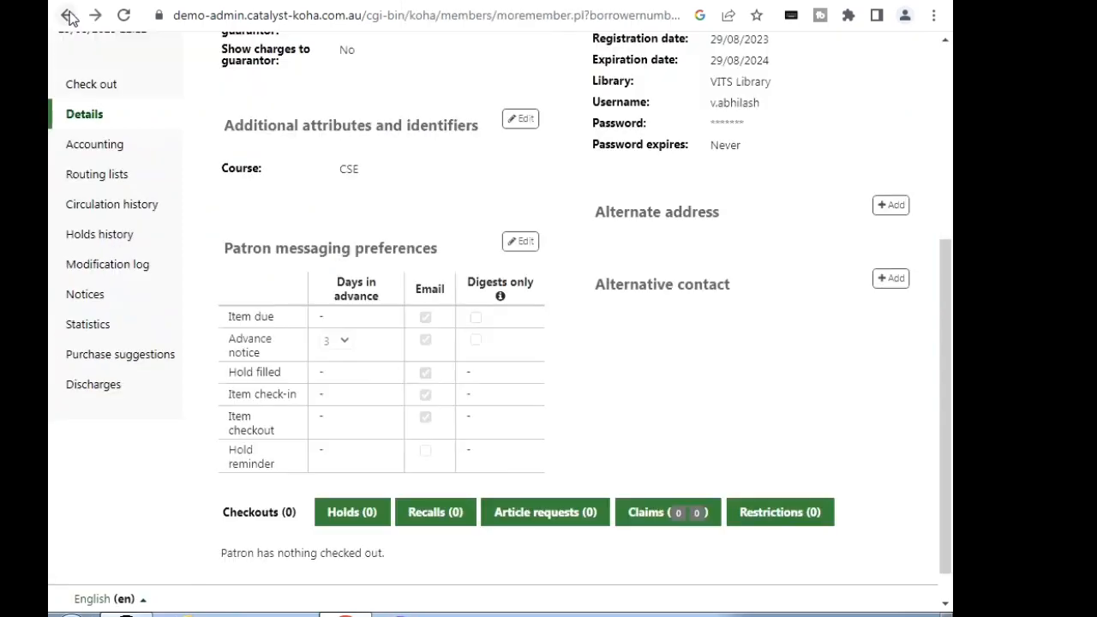
pyautogui.click(68, 17)
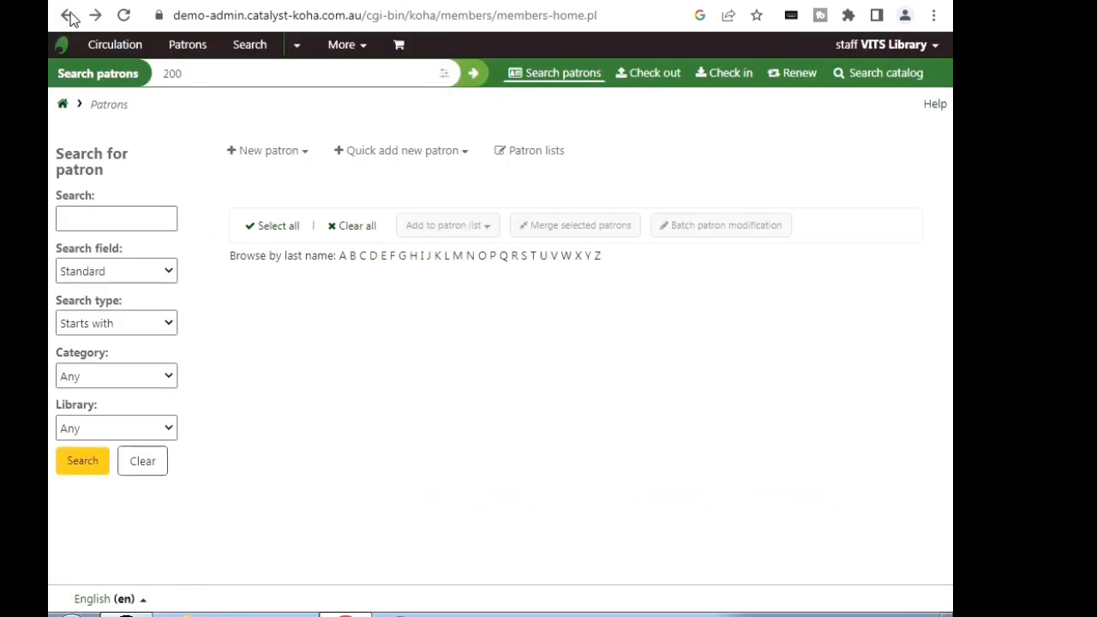
pyautogui.click(69, 17)
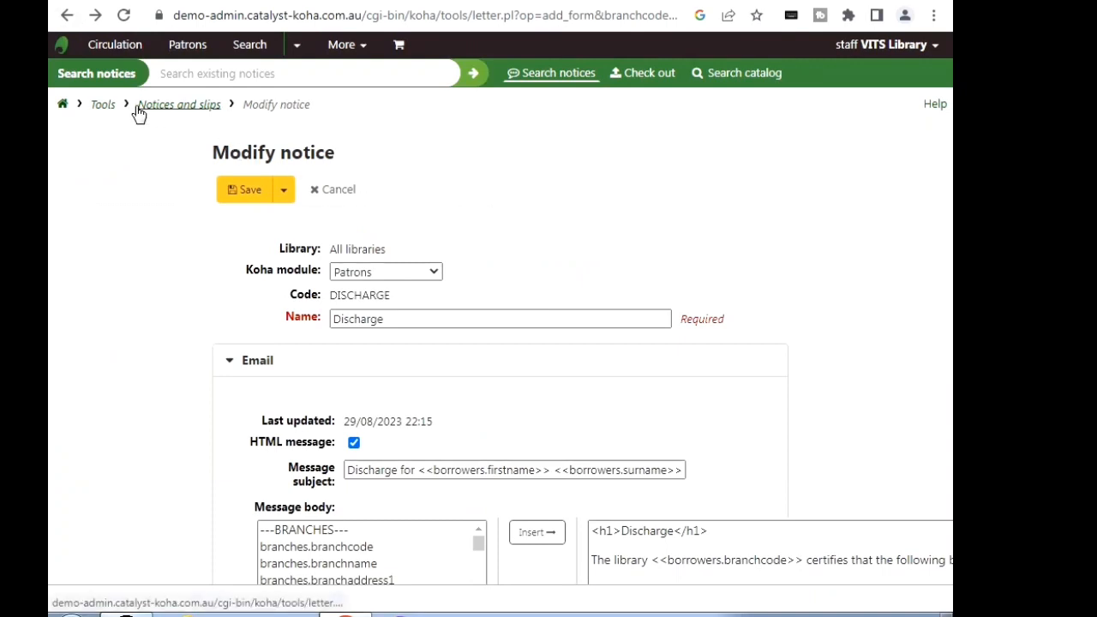
pyautogui.click(64, 106)
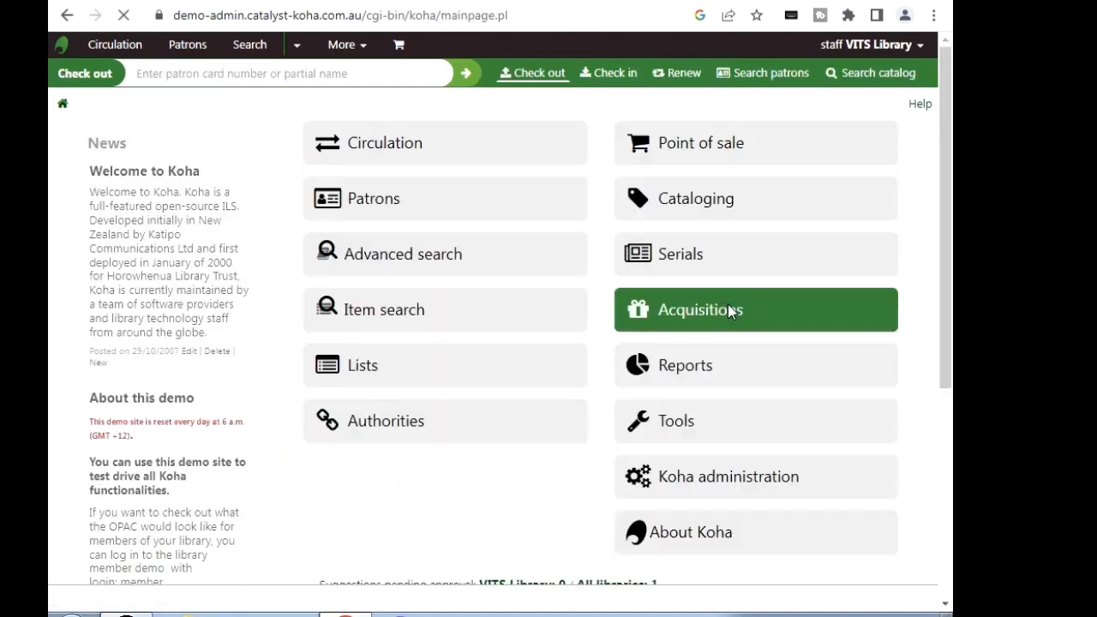
pyautogui.click(683, 429)
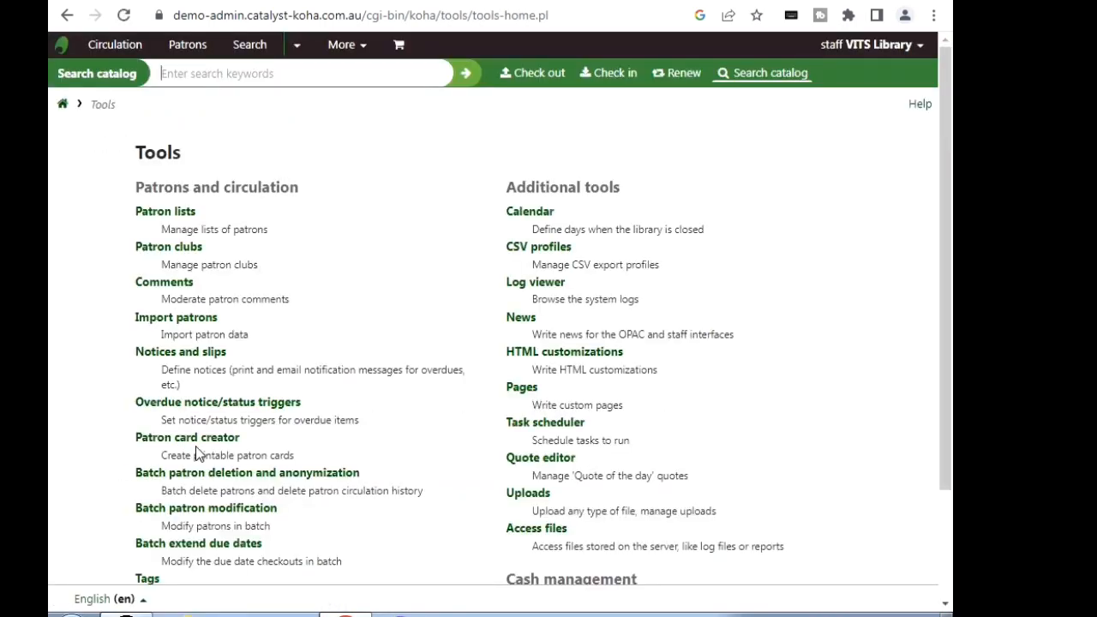
pyautogui.click(208, 357)
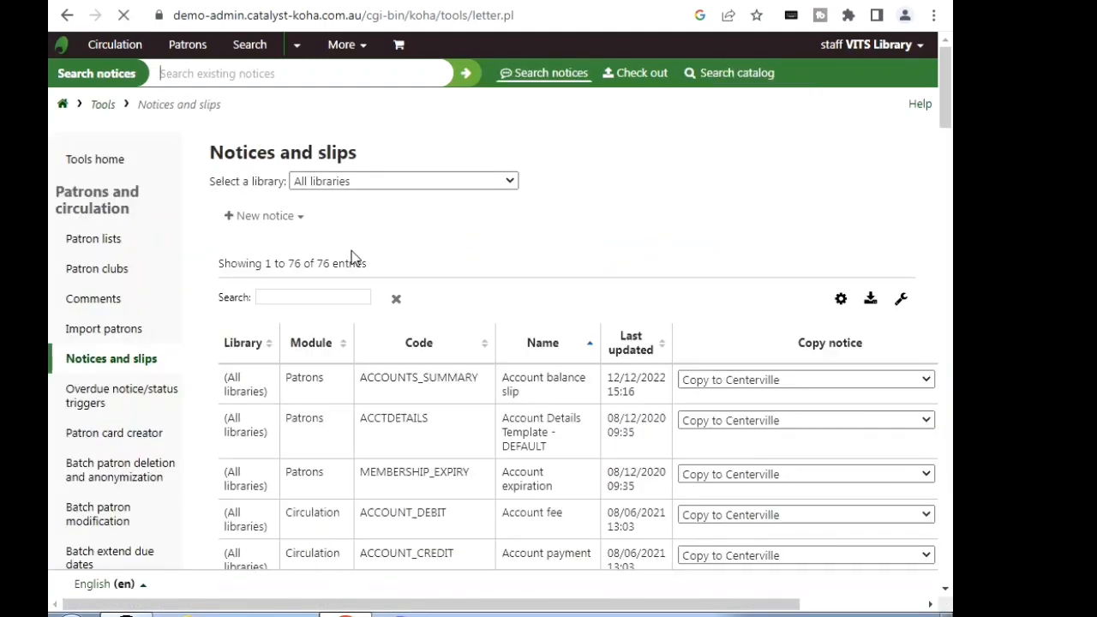
# Step: Filter the notices by "discha" and open the Email template of the DISCHARGE notice for editing
pyautogui.click(300, 296)
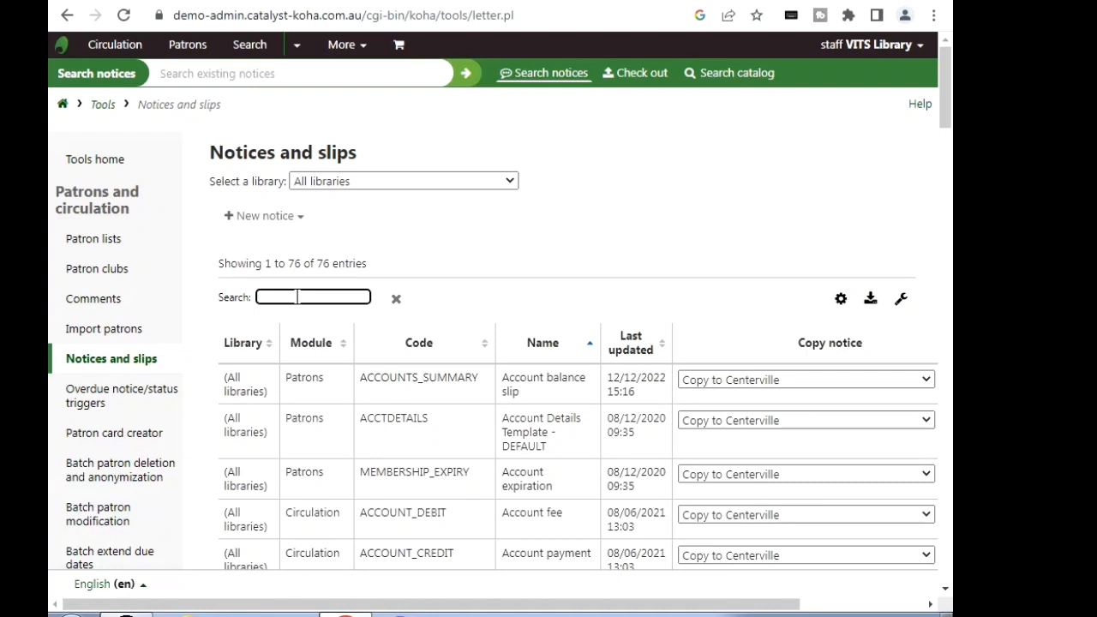
pyautogui.write('discha')
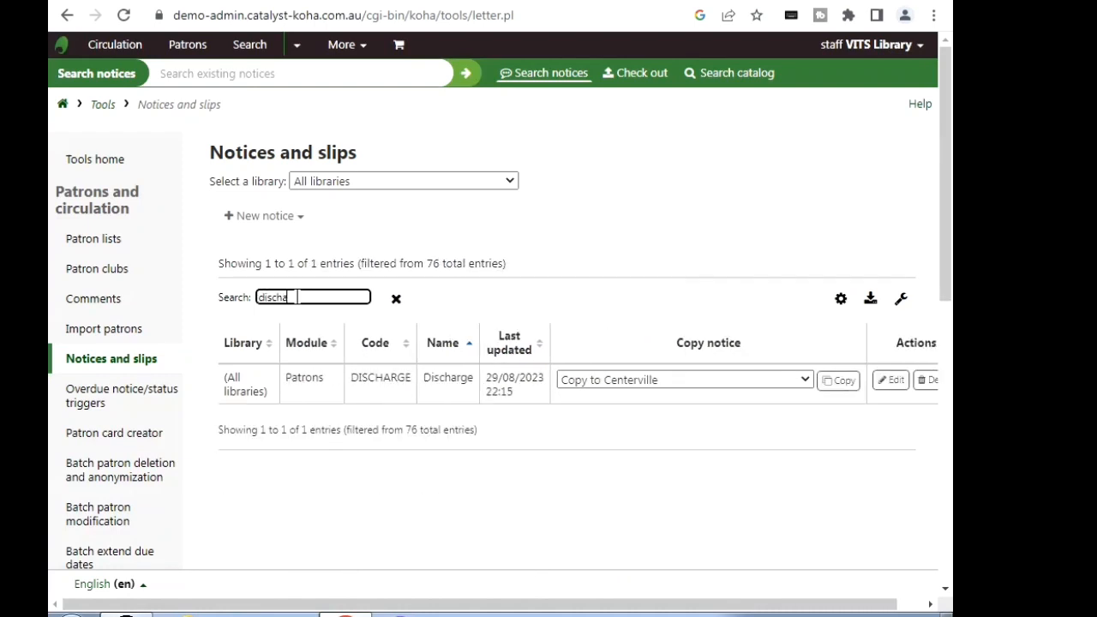
pyautogui.click(894, 382)
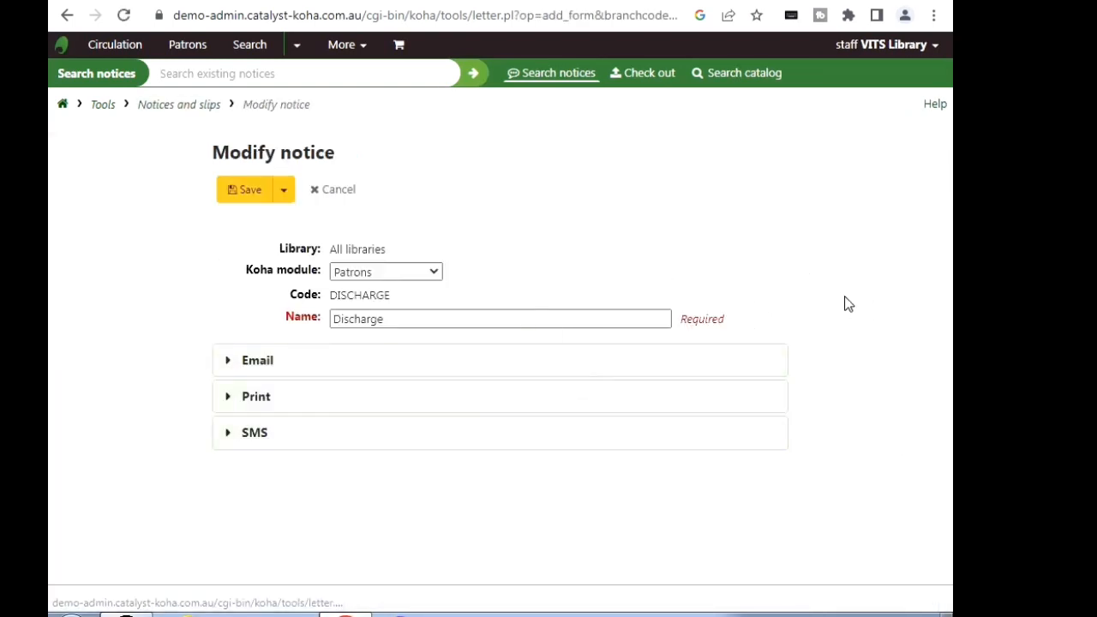
pyautogui.click(267, 366)
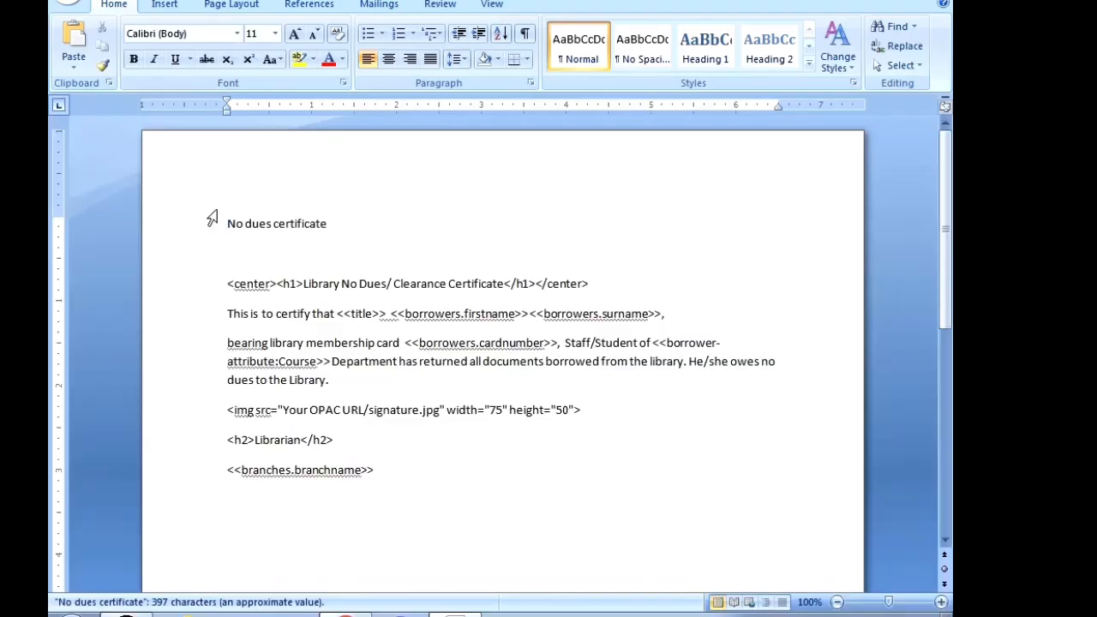
# Step: In the Word document, copy the entire template text from "No dues certificate" through the <<branches.branchname>> line
pyautogui.moveTo(217, 210); pyautogui.dragTo(377, 480)
pyautogui.rightClick(353, 318)
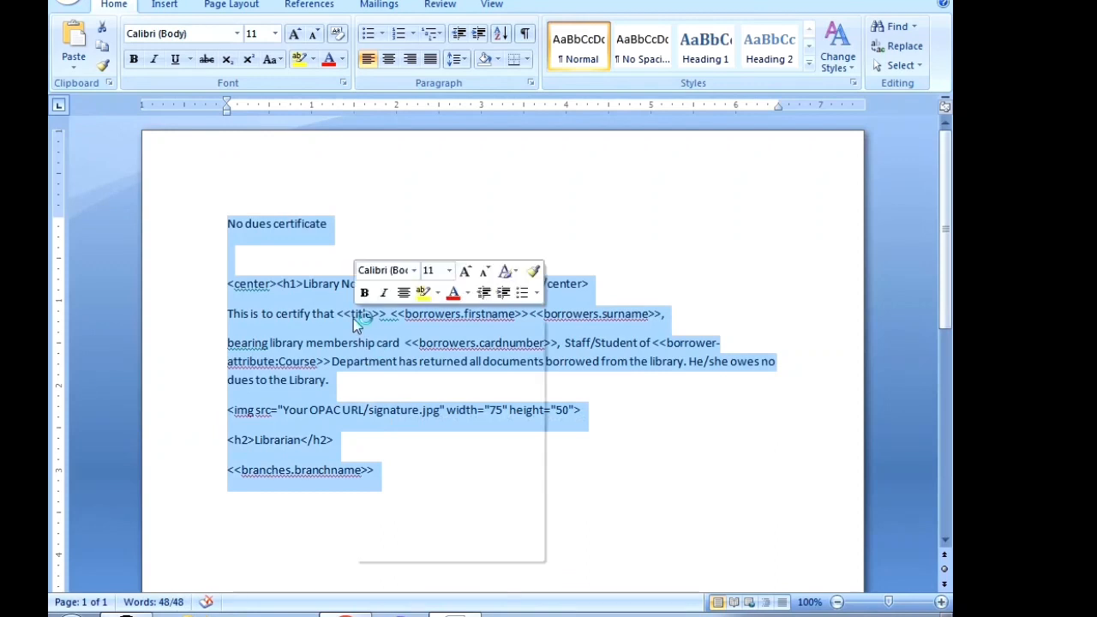
pyautogui.click(404, 349)
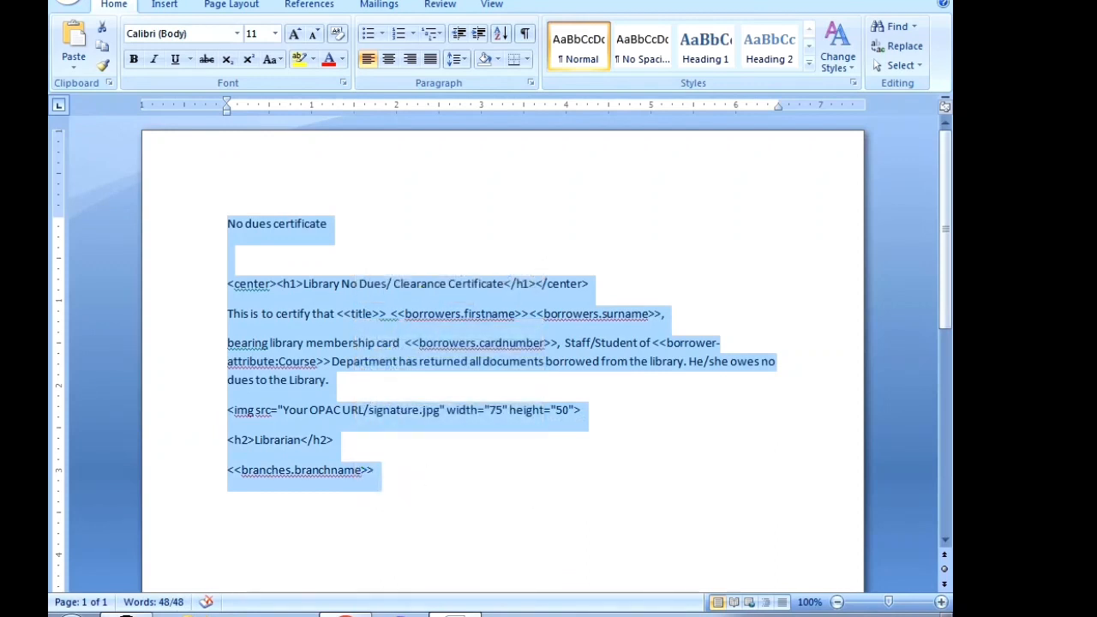
# Step: Switch back to Koha in Chrome, replace the Email message body with the copied no dues certificate text, and save the notice
pyautogui.click(353, 613)
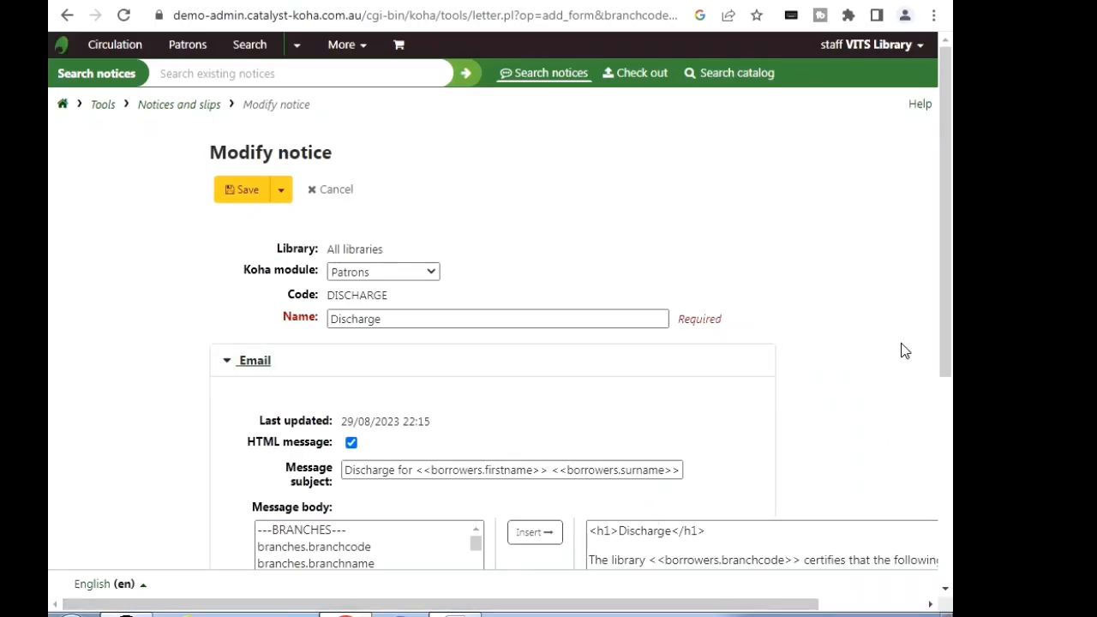
pyautogui.scroll(-3, 949, 271)
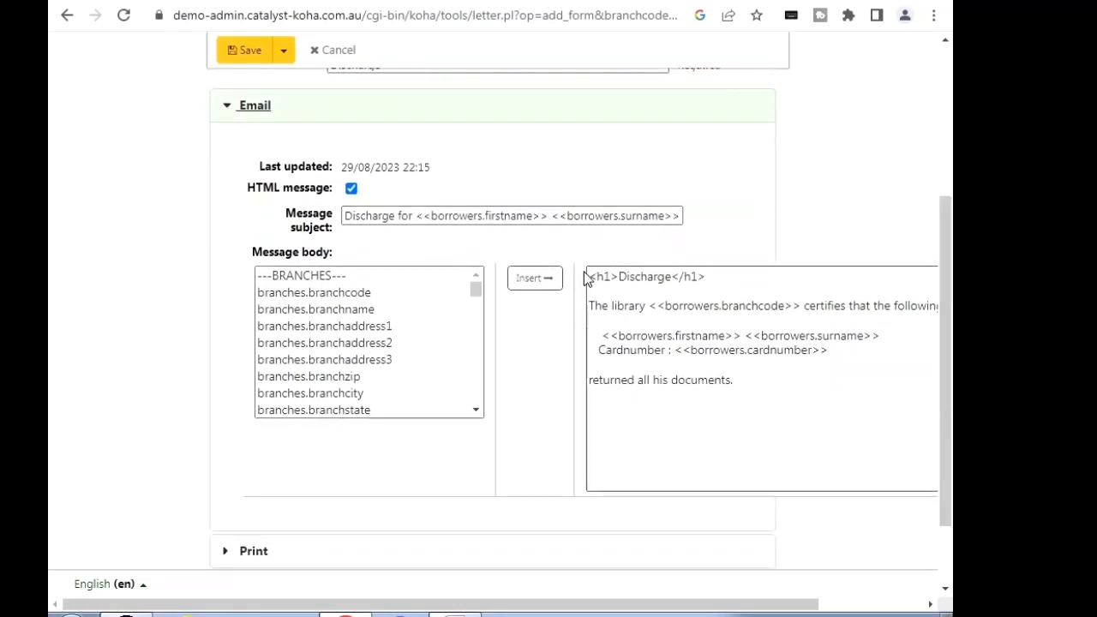
pyautogui.moveTo(592, 277); pyautogui.dragTo(742, 394)
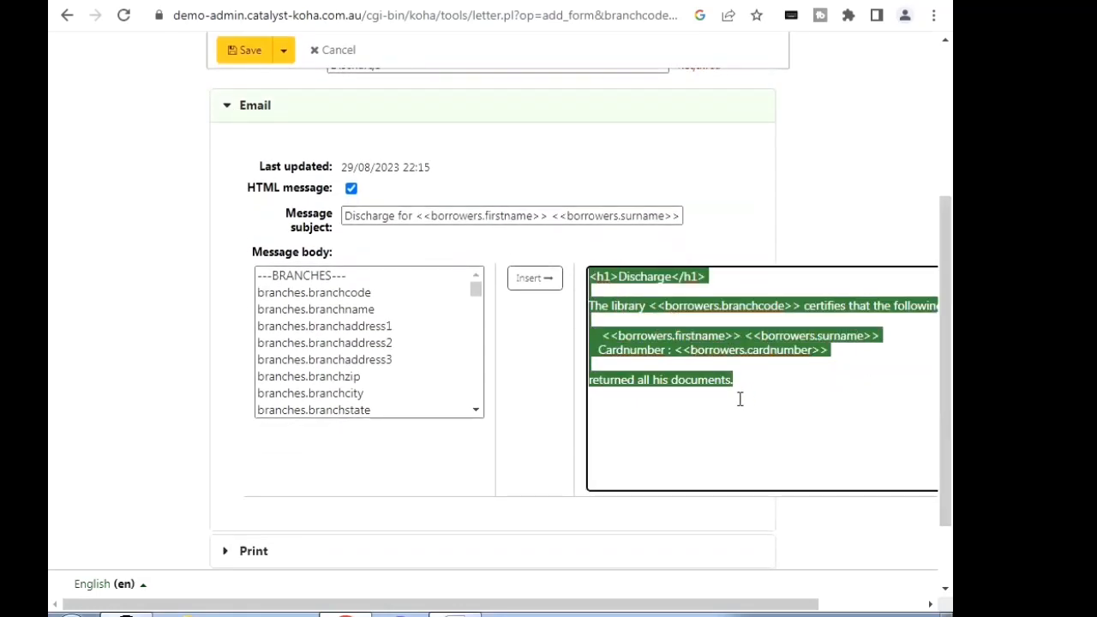
pyautogui.hotkey('ctrl', 'v')
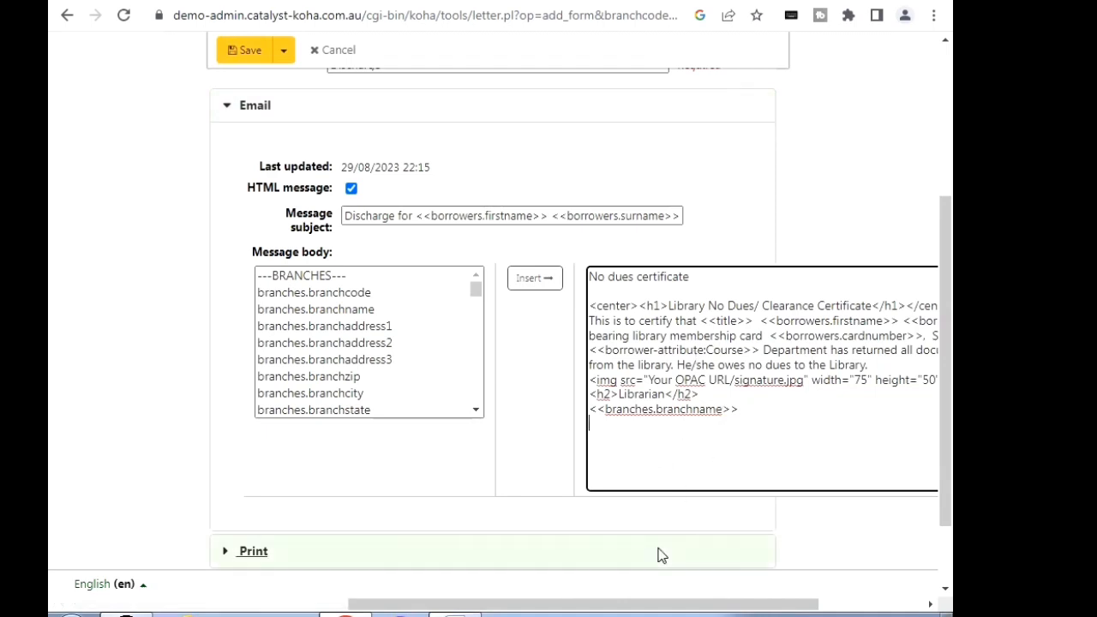
pyautogui.moveTo(689, 606); pyautogui.dragTo(878, 601)
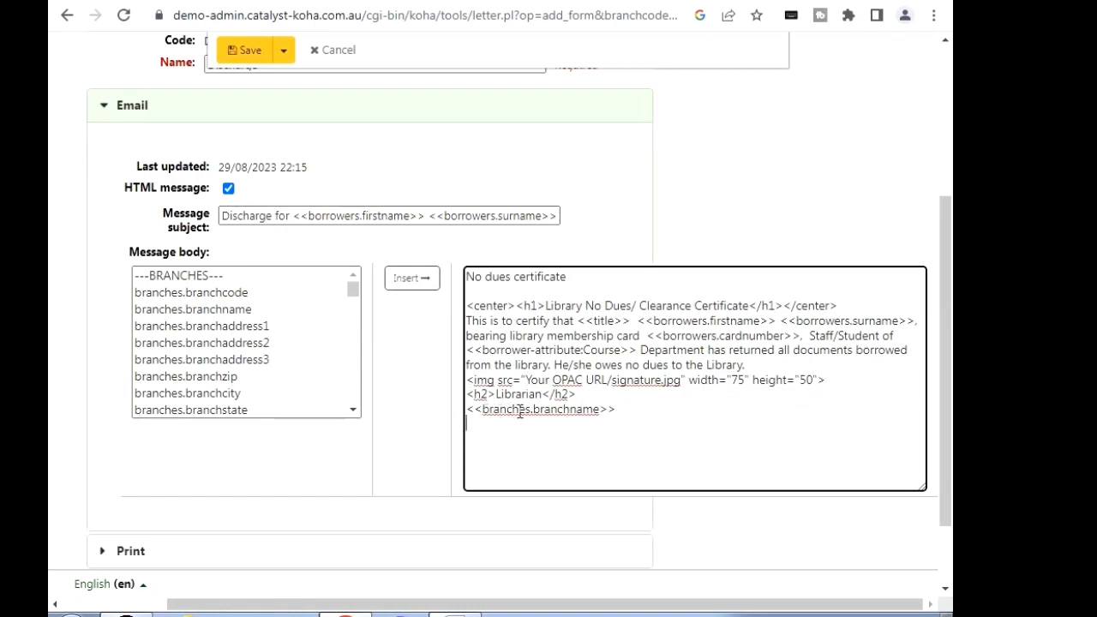
pyautogui.click(242, 51)
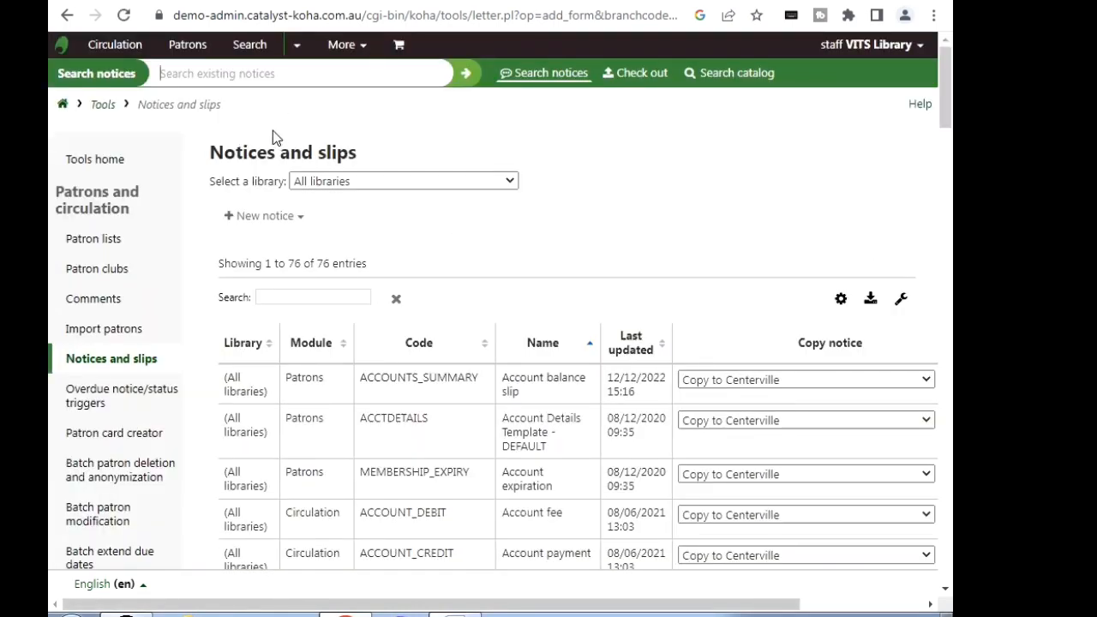
# Step: Search the patrons by the same student's library card number and open the patron's record
pyautogui.click(189, 52)
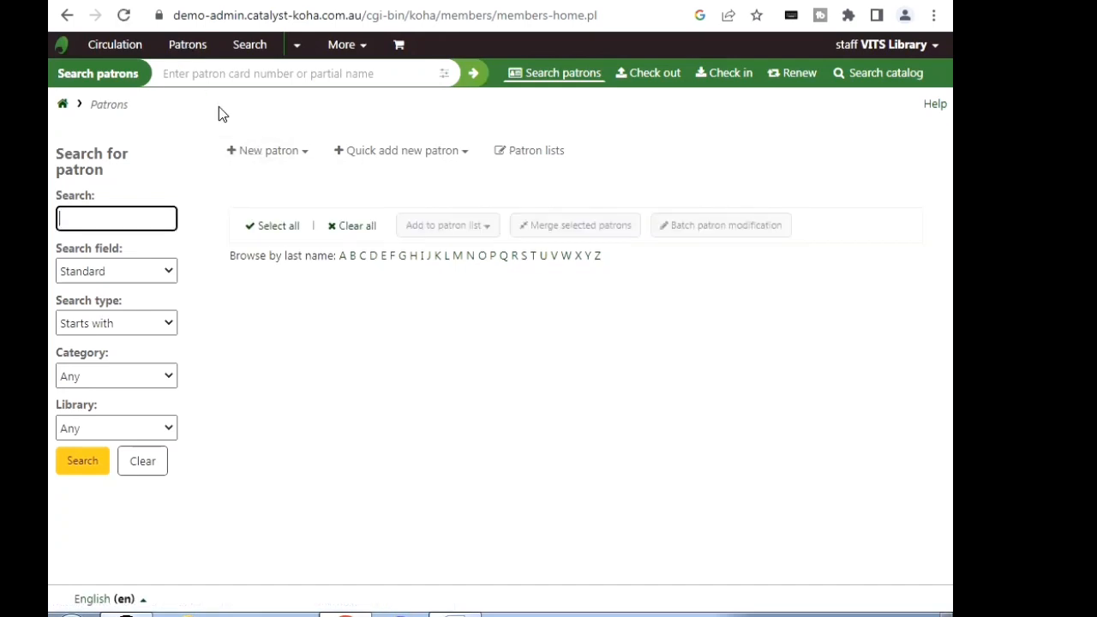
pyautogui.click(246, 72)
pyautogui.write('2')
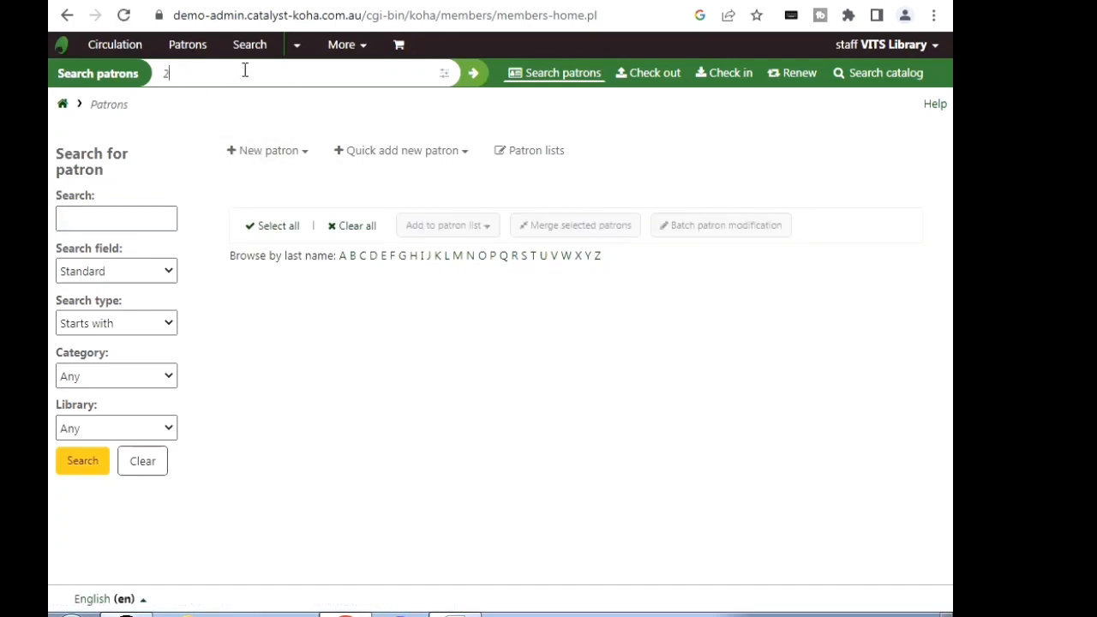
pyautogui.write('00')
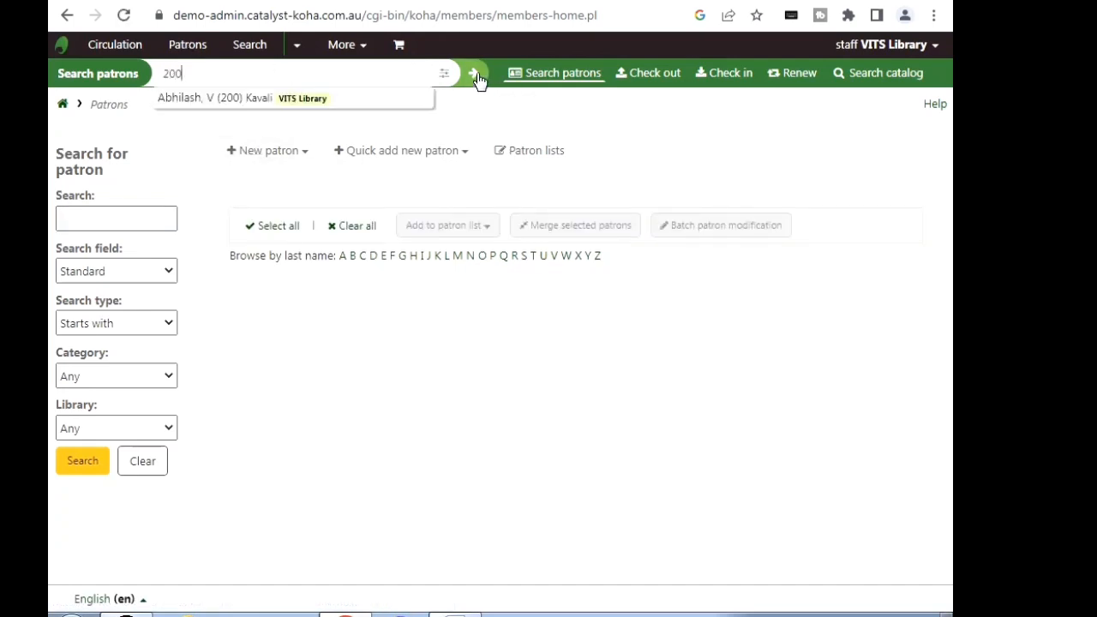
pyautogui.click(475, 74)
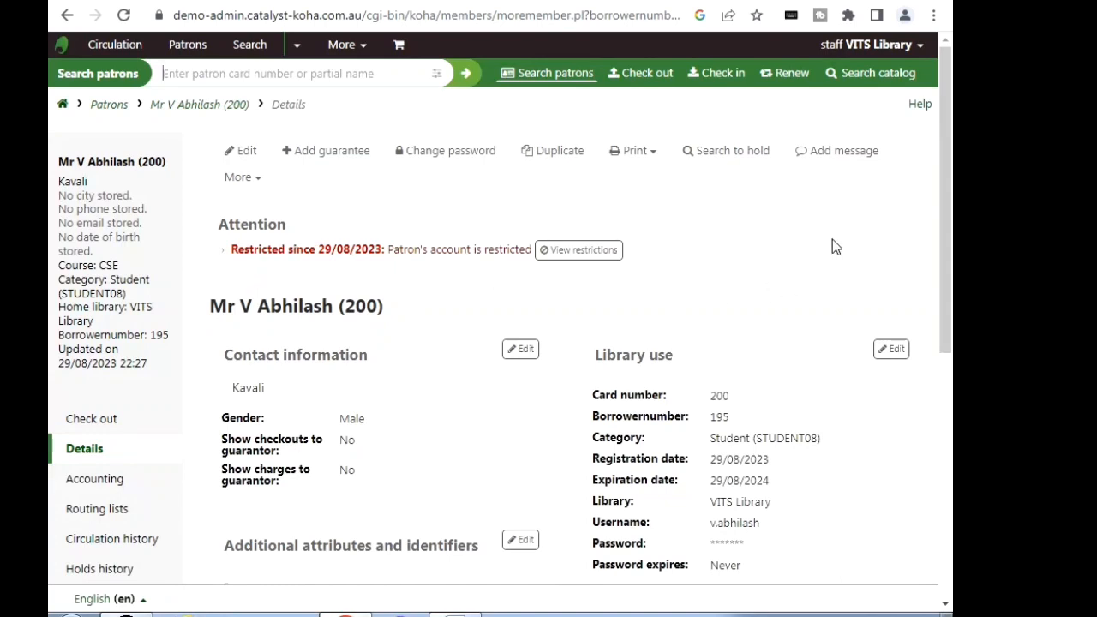
# Step: Generate a new discharge for this patron from the Discharges page, save the PDF to the Desktop, and open it
pyautogui.scroll(-5, 947, 173)
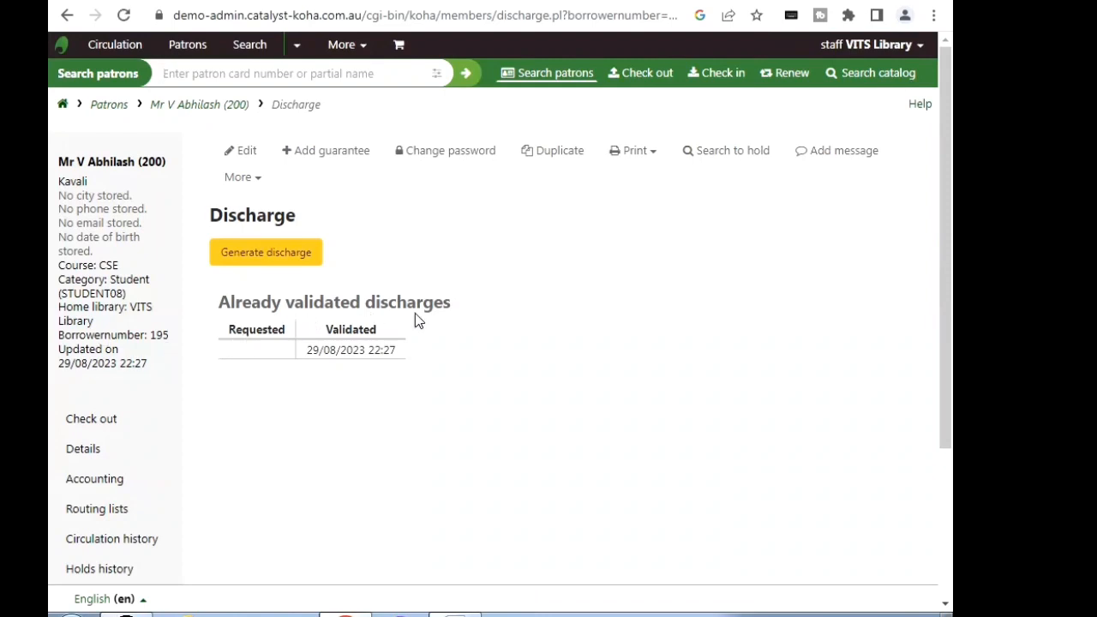
pyautogui.click(258, 255)
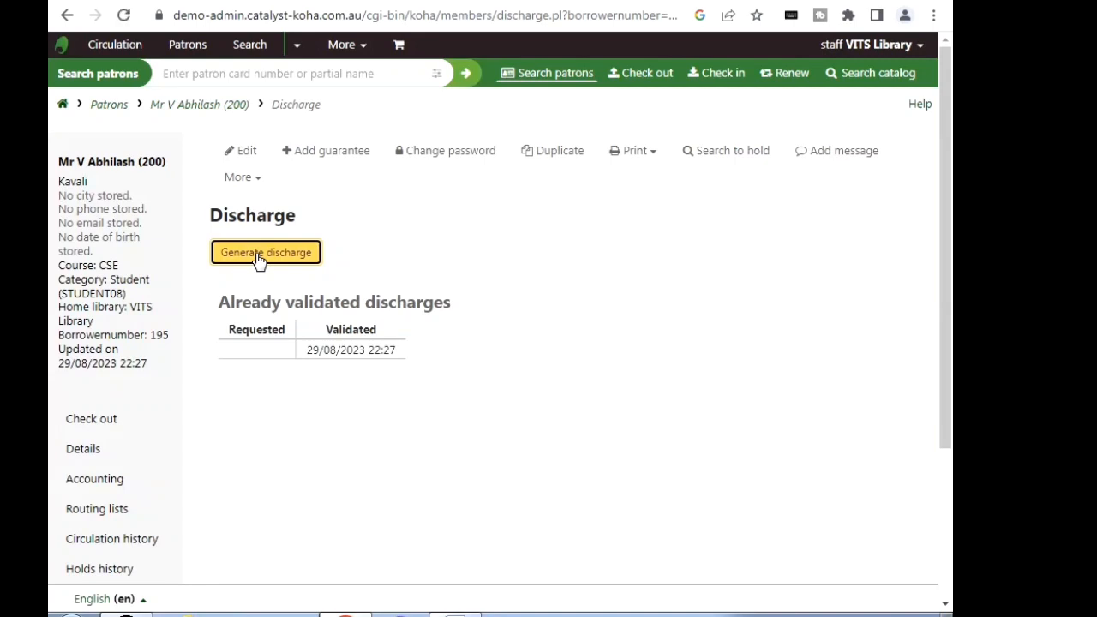
pyautogui.click(262, 255)
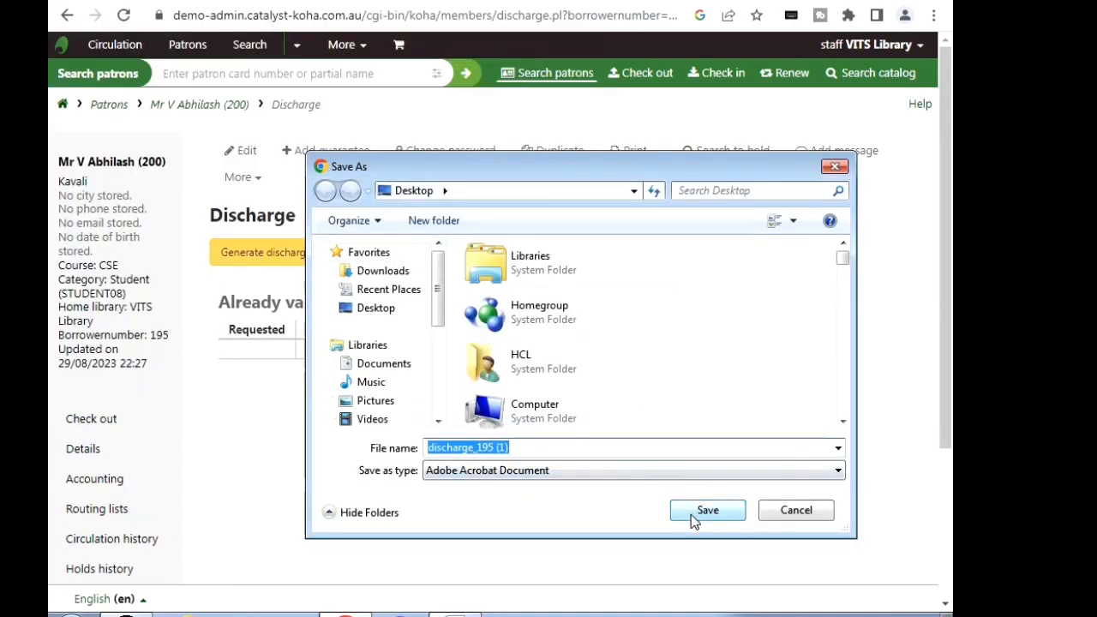
pyautogui.click(702, 509)
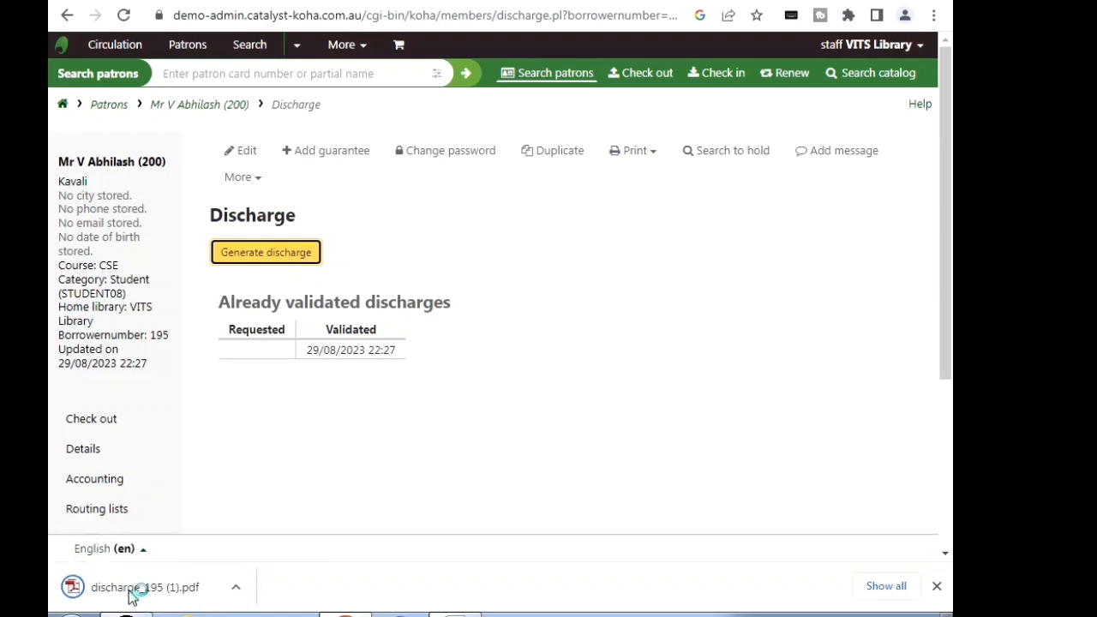
pyautogui.click(131, 591)
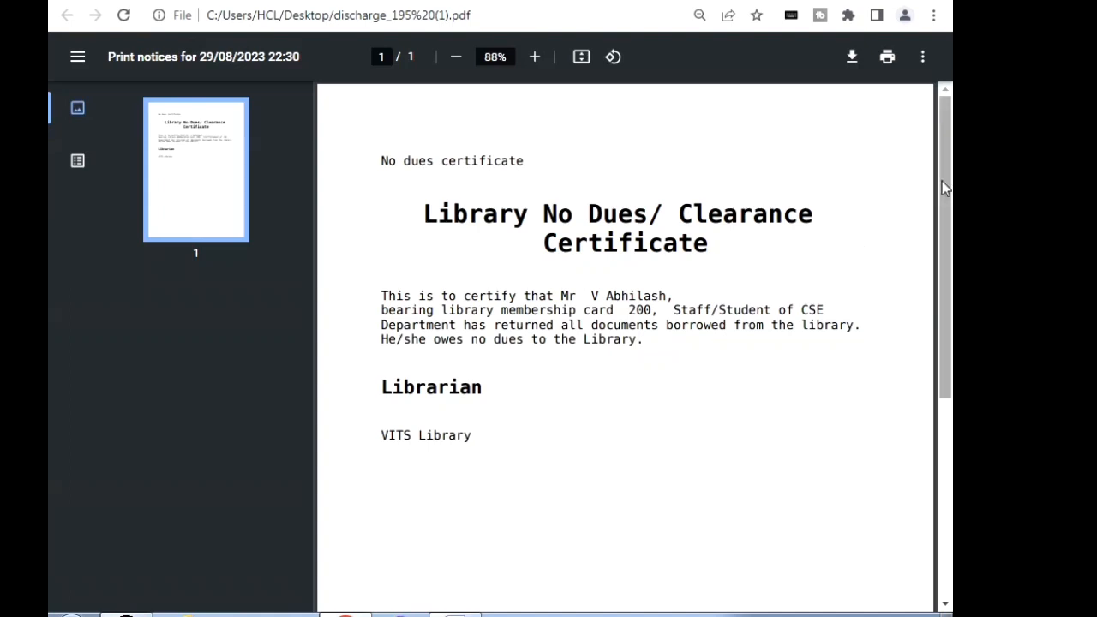
# Step: Review the certificate wording and the course name in the new PDF, and return to the patron's Discharge page
pyautogui.moveTo(944, 186); pyautogui.dragTo(949, 203)
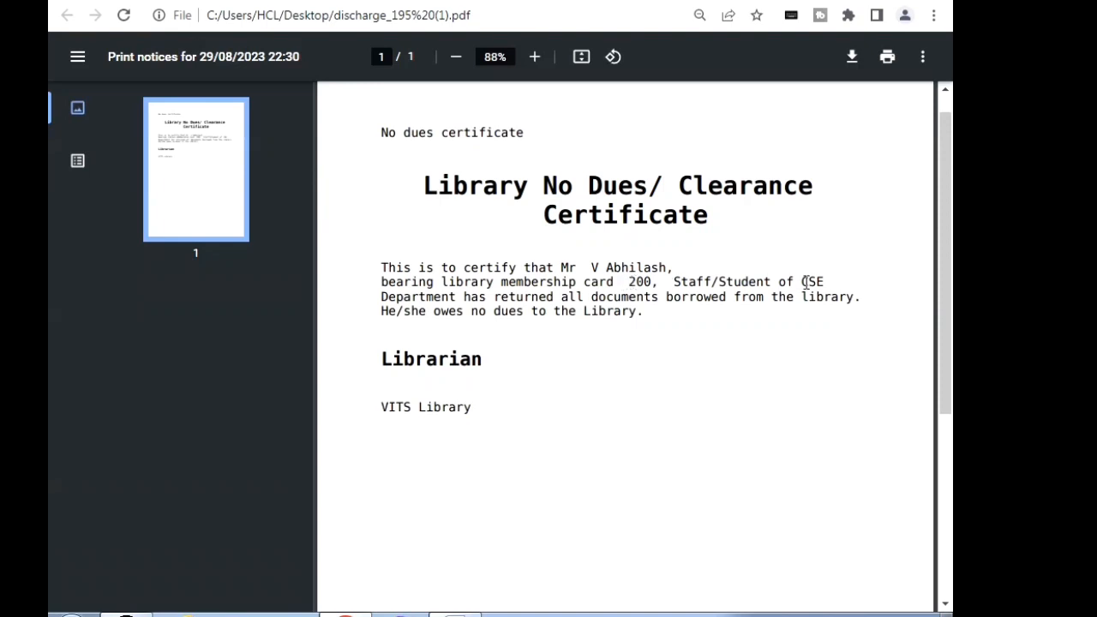
pyautogui.moveTo(798, 284); pyautogui.dragTo(827, 283)
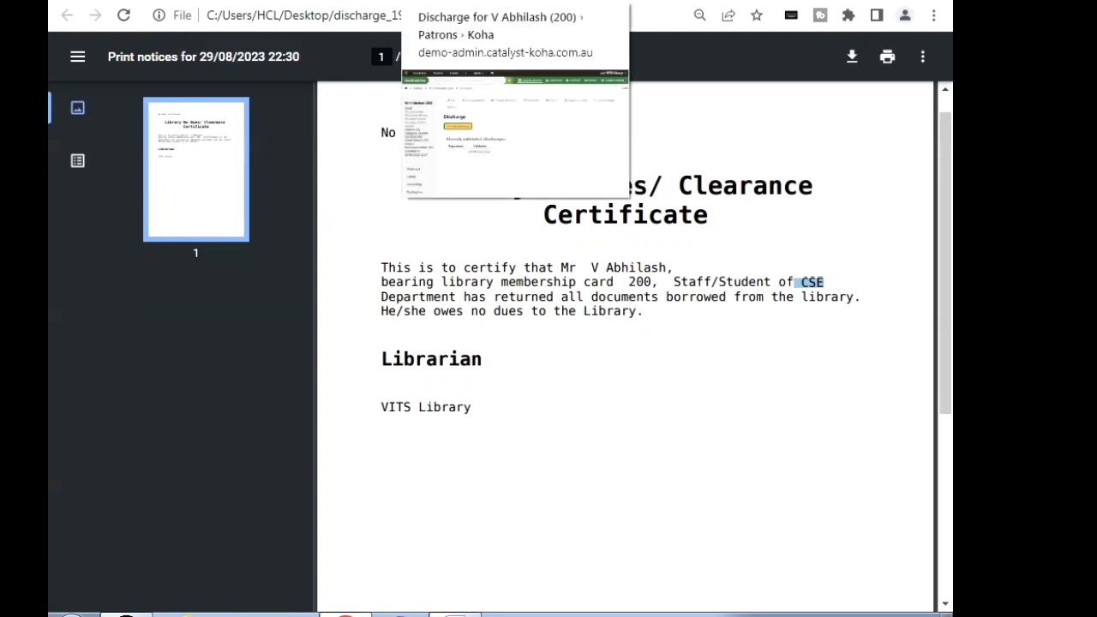
pyautogui.click(467, 1)
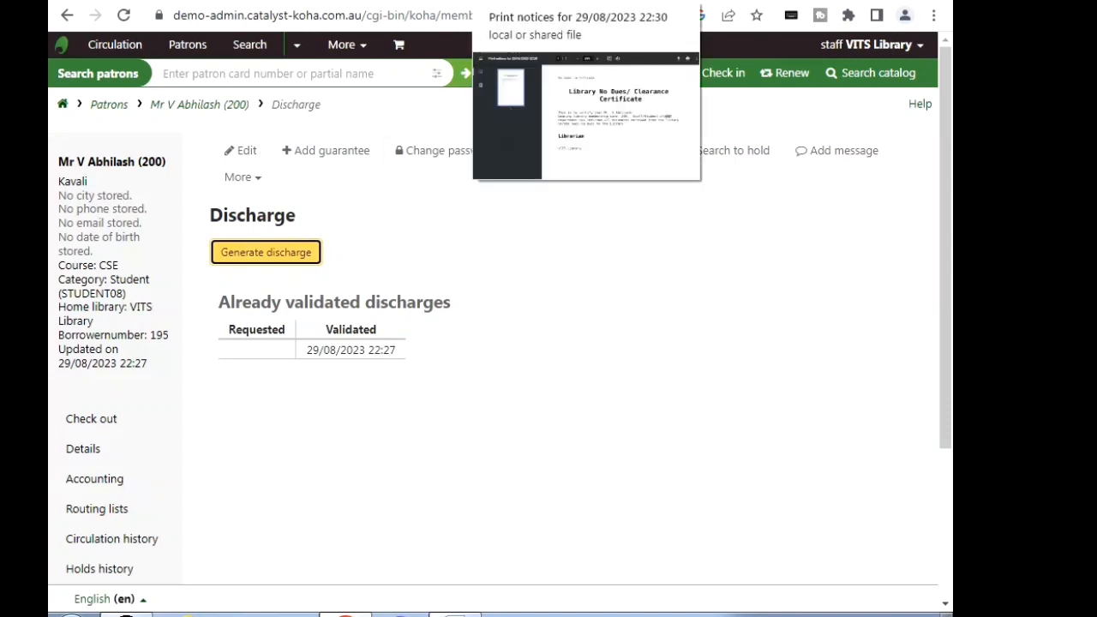
# Step: Look at the generated no dues certificate PDF again and return to the patron's Discharge page in Koha
pyautogui.click(515, 2)
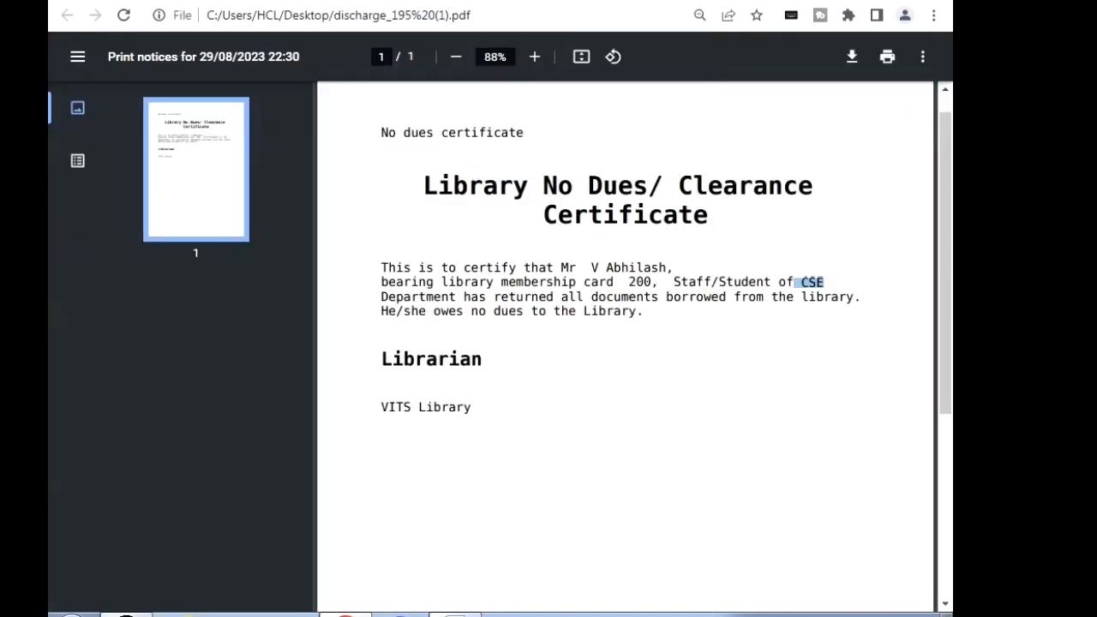
pyautogui.click(360, 1)
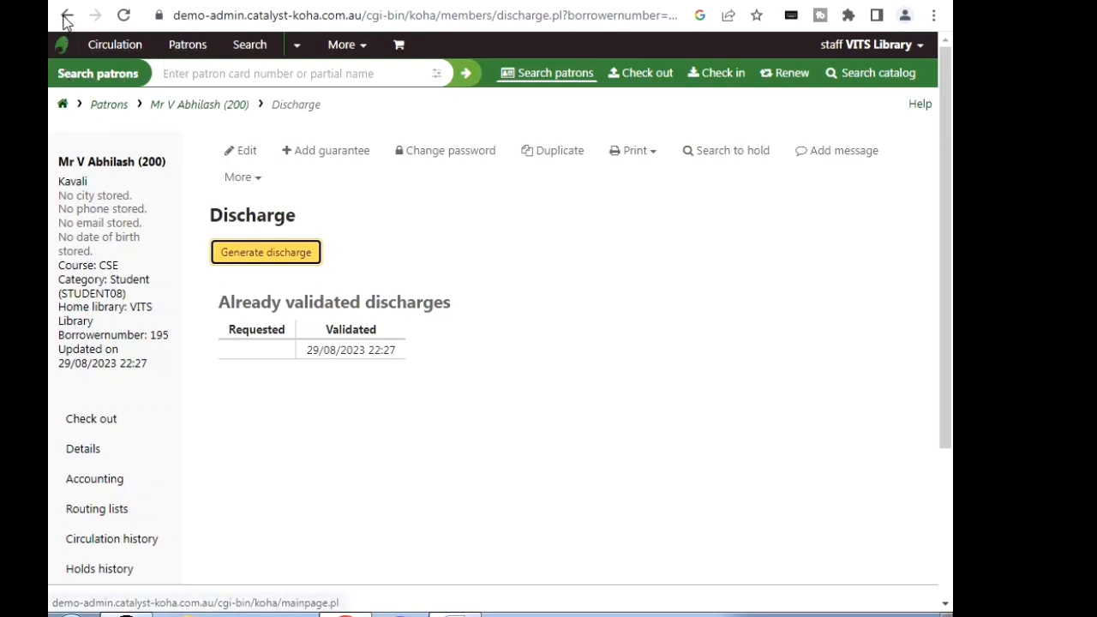
# Step: Filter the Notices and slips list in Tools by "discha", open the Discharge notice for editing, and expand its Email template
pyautogui.click(63, 108)
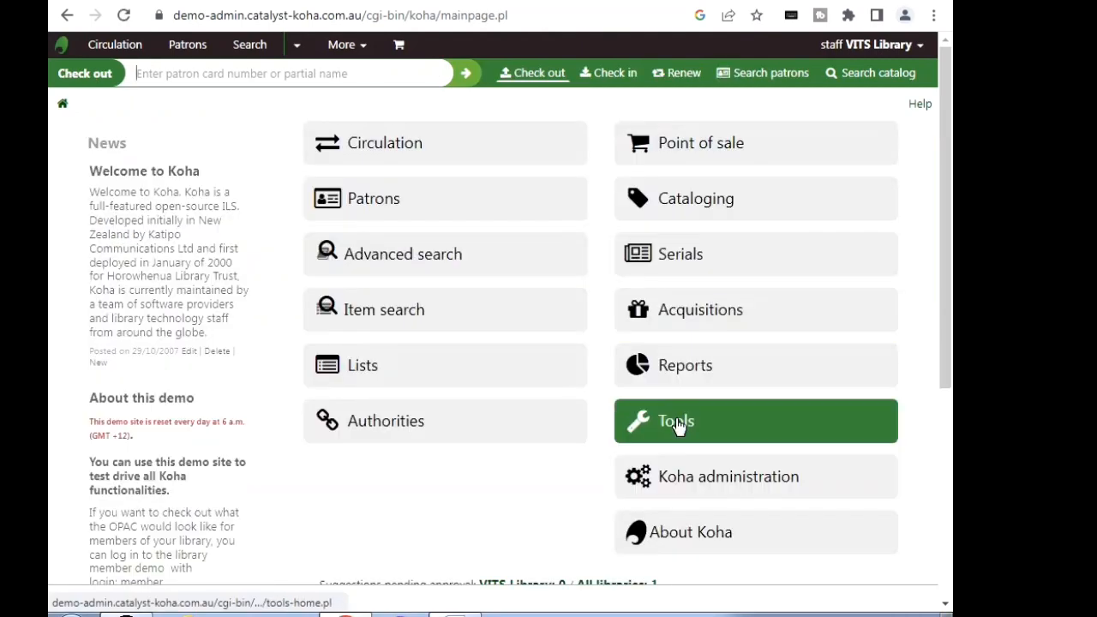
pyautogui.click(677, 426)
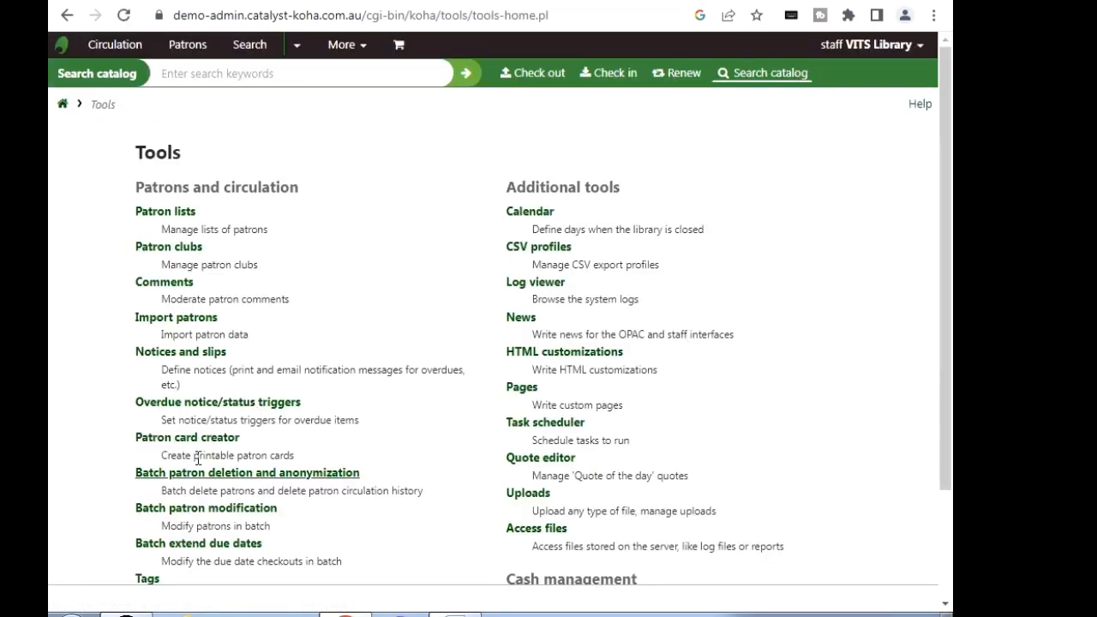
pyautogui.click(176, 354)
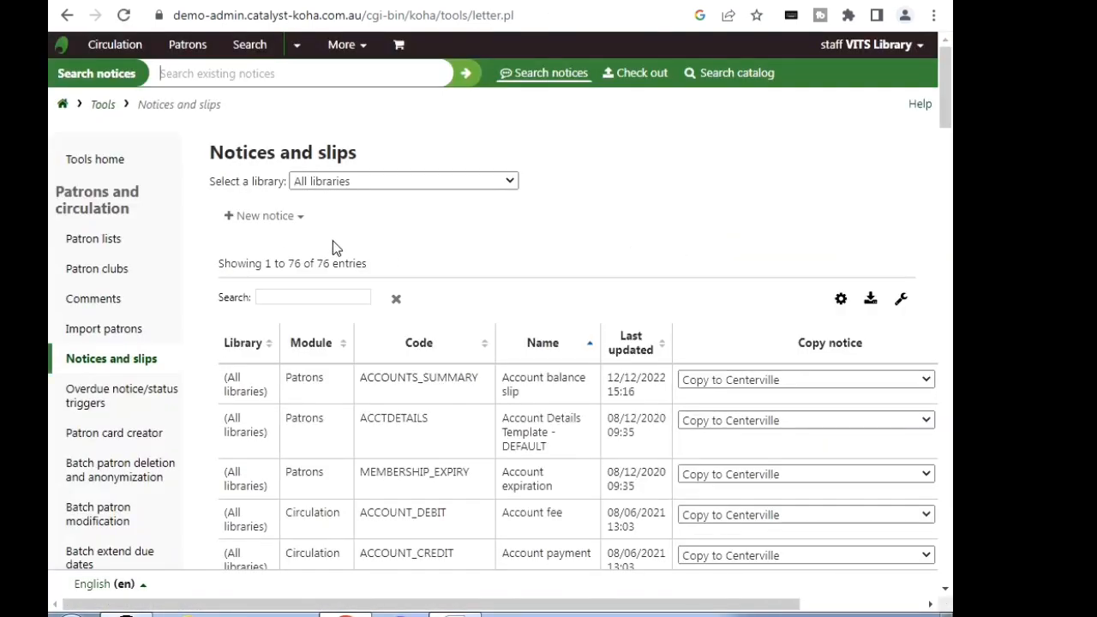
pyautogui.click(323, 295)
pyautogui.write('discha')
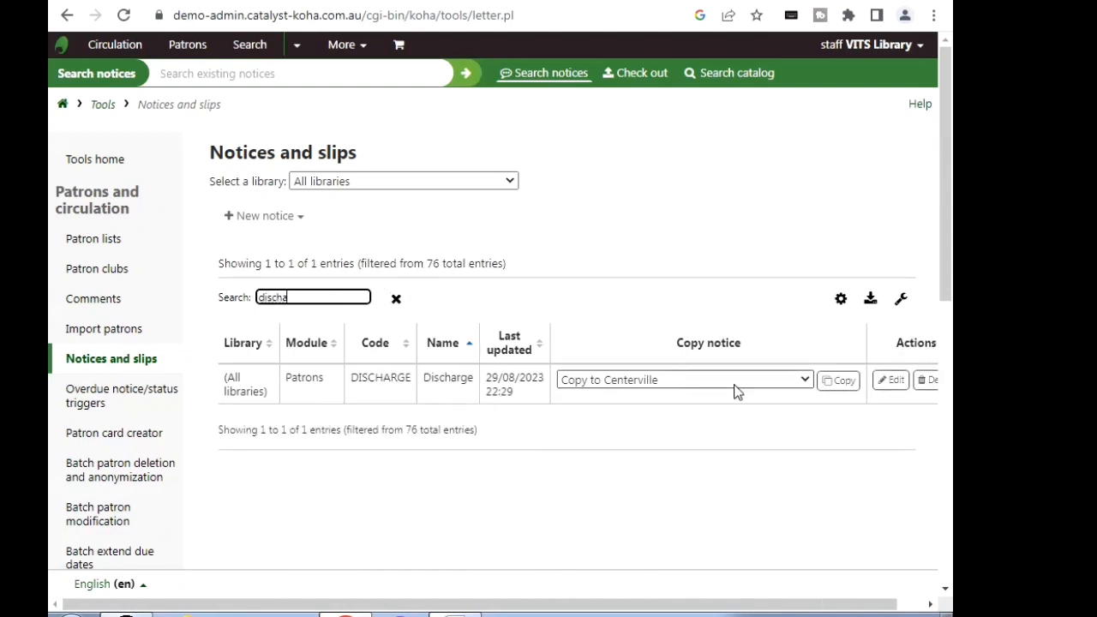
pyautogui.click(892, 384)
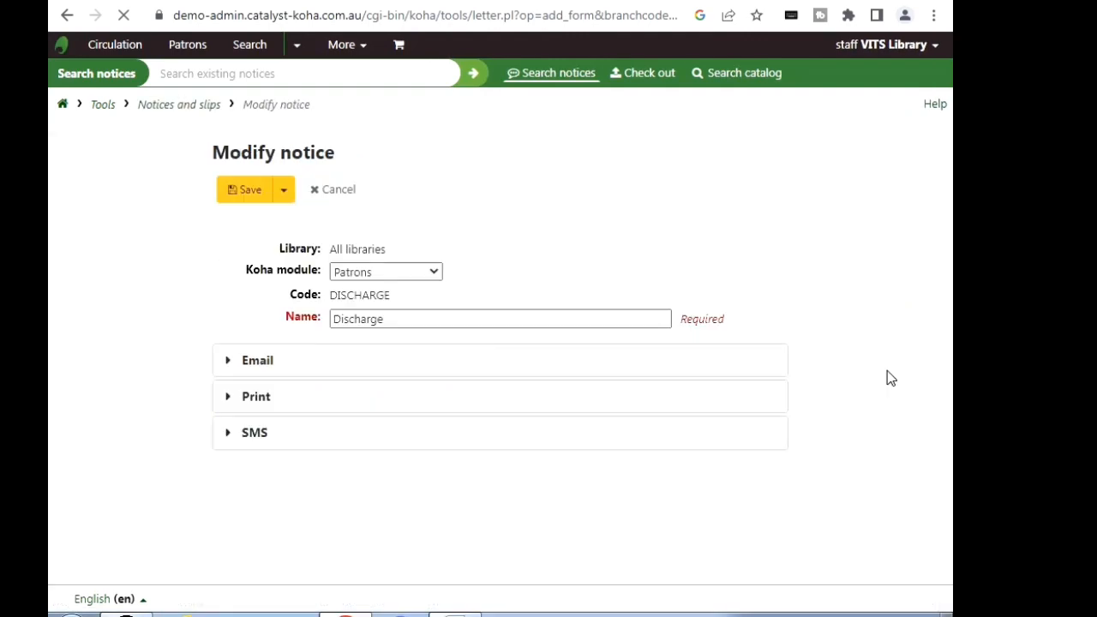
pyautogui.click(257, 360)
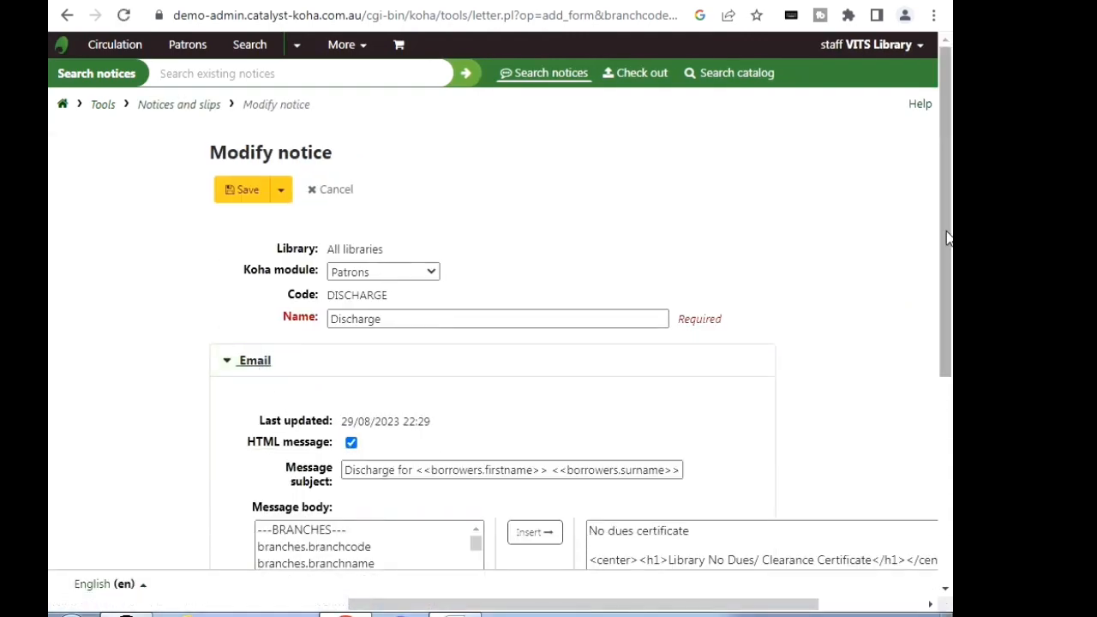
# Step: Delete the "No dues certificate" line and one blank line at the start of the Email message body
pyautogui.scroll(-4, 930, 401)
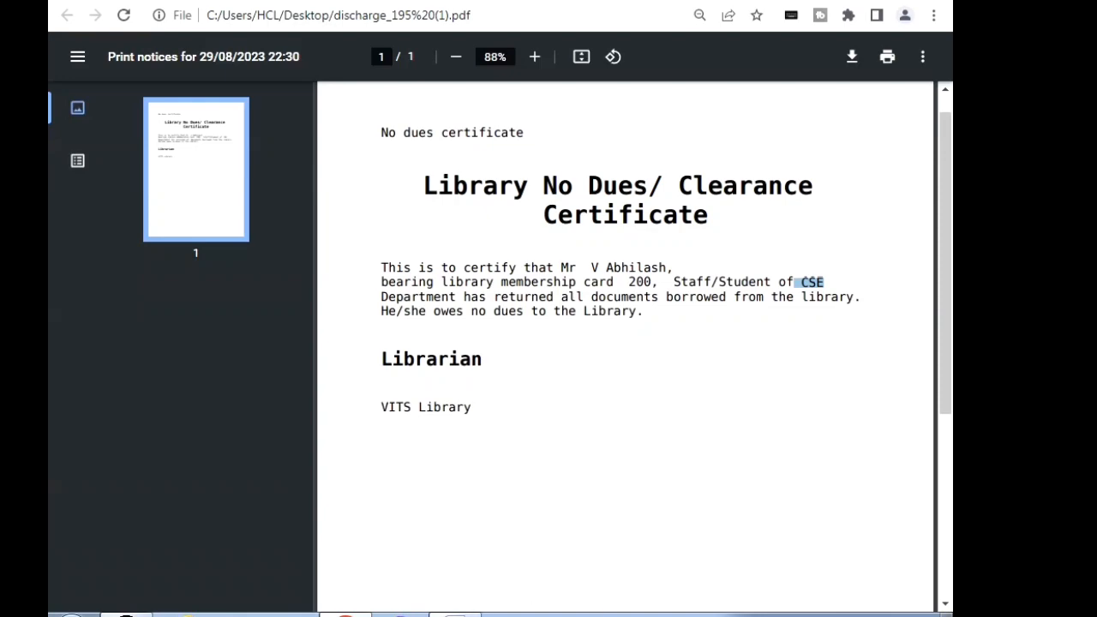
pyautogui.click(754, 613)
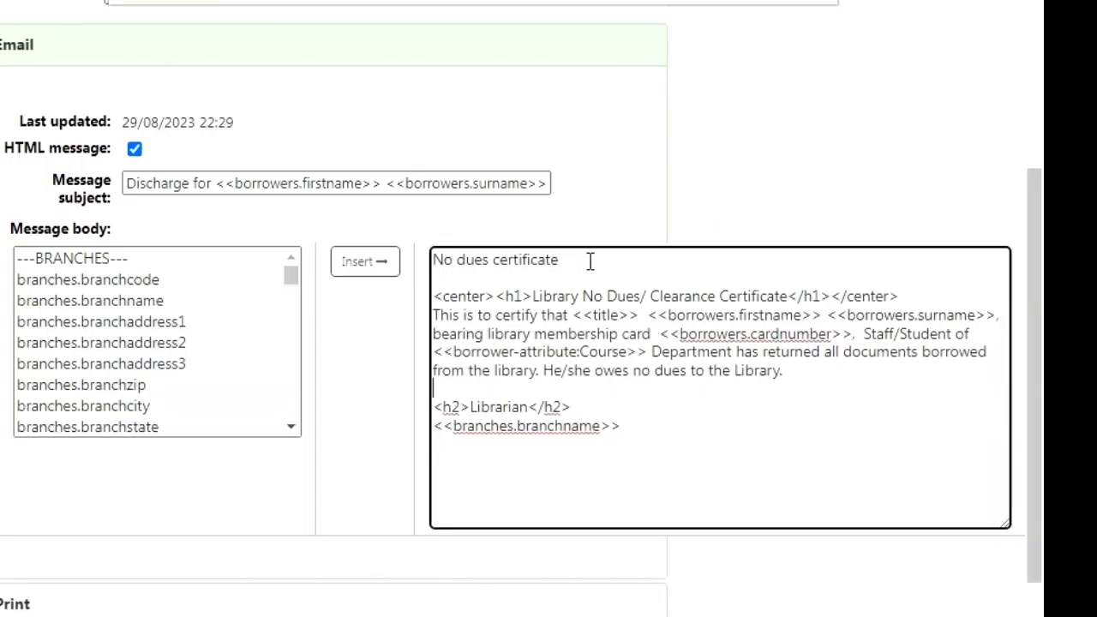
pyautogui.moveTo(590, 260); pyautogui.dragTo(423, 268)
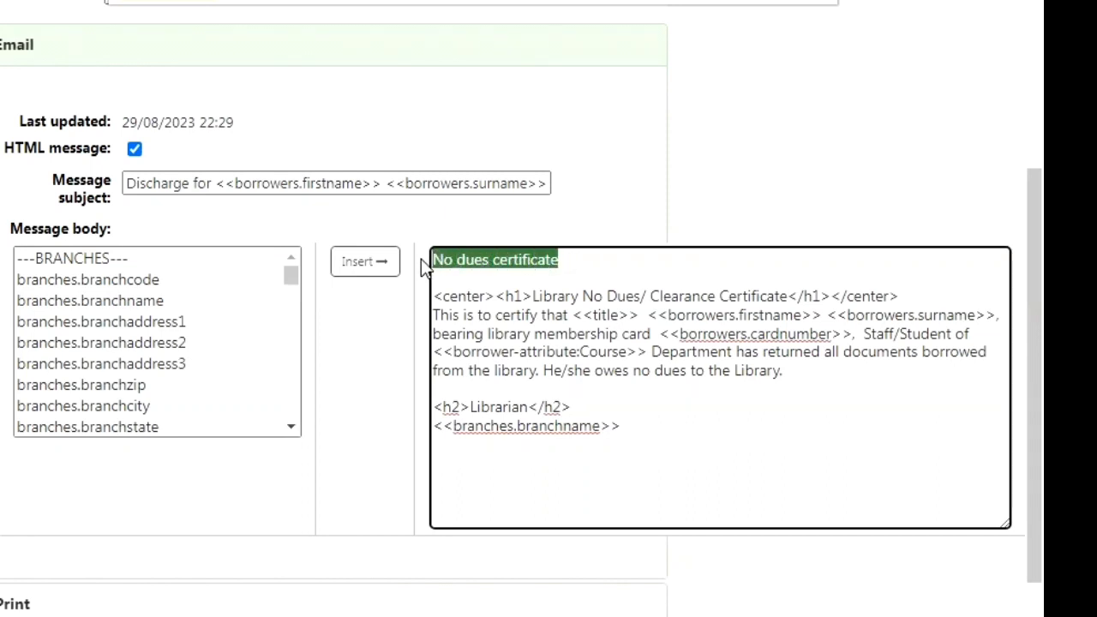
pyautogui.click(516, 270)
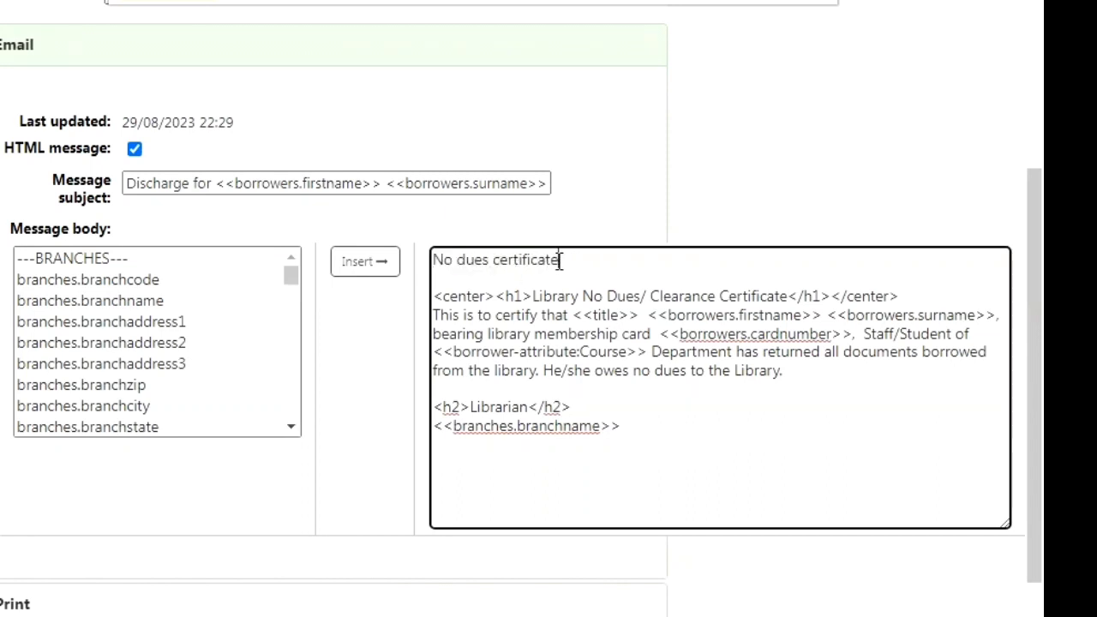
pyautogui.moveTo(559, 260); pyautogui.dragTo(412, 267)
pyautogui.press('Delete')
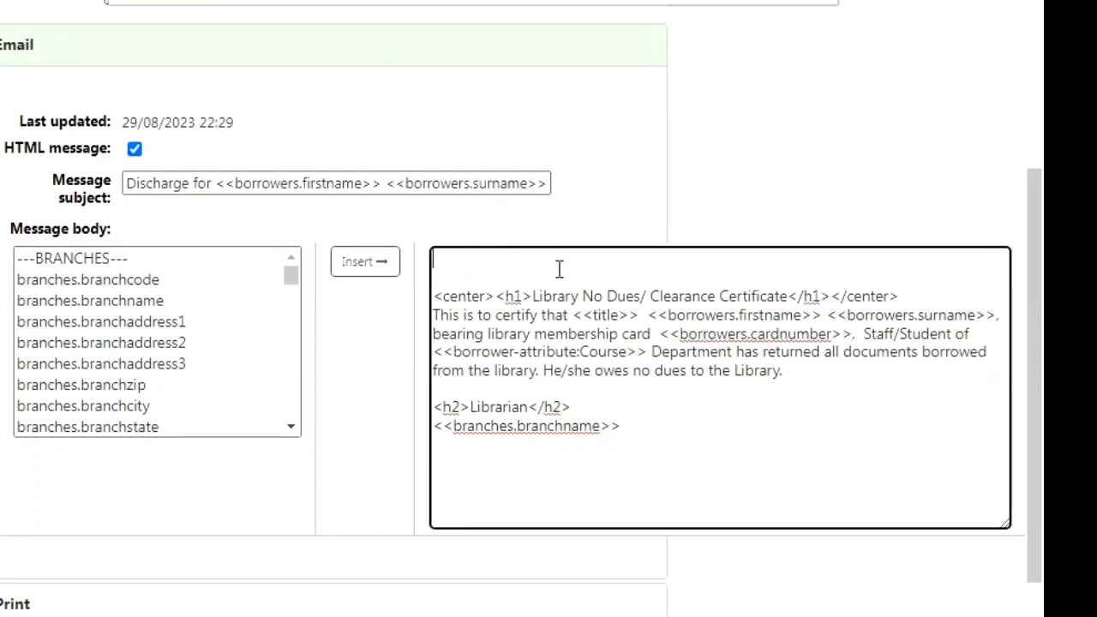
pyautogui.press('Delete')
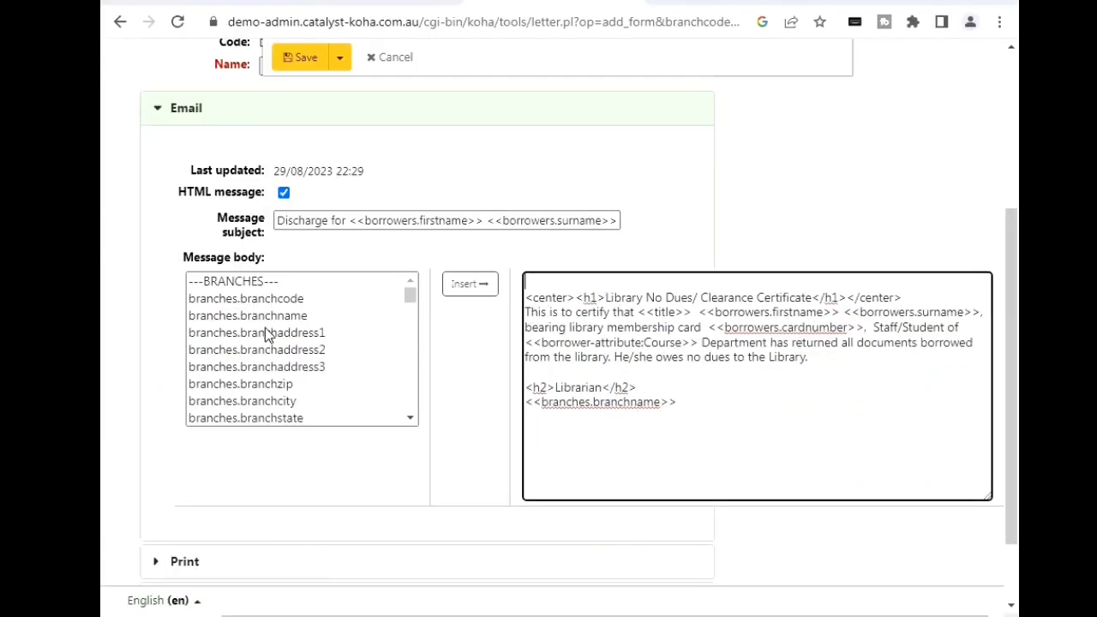
# Step: Insert the borrowers.cardnumber field on the line below the branch name in the message body, and delete it again
pyautogui.moveTo(410, 295); pyautogui.dragTo(416, 358)
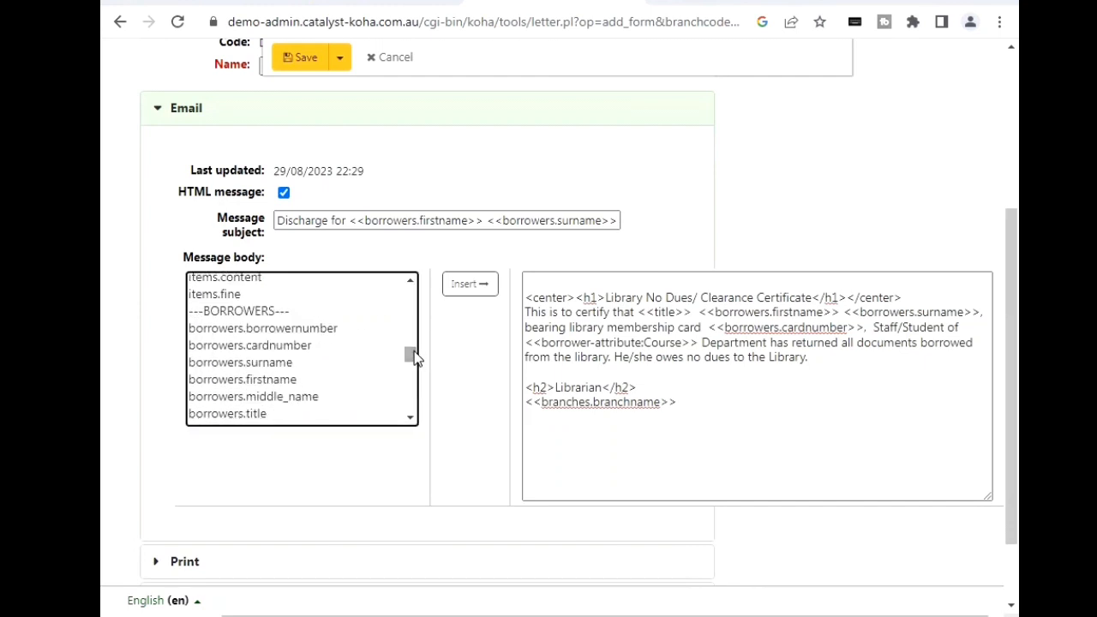
pyautogui.click(557, 429)
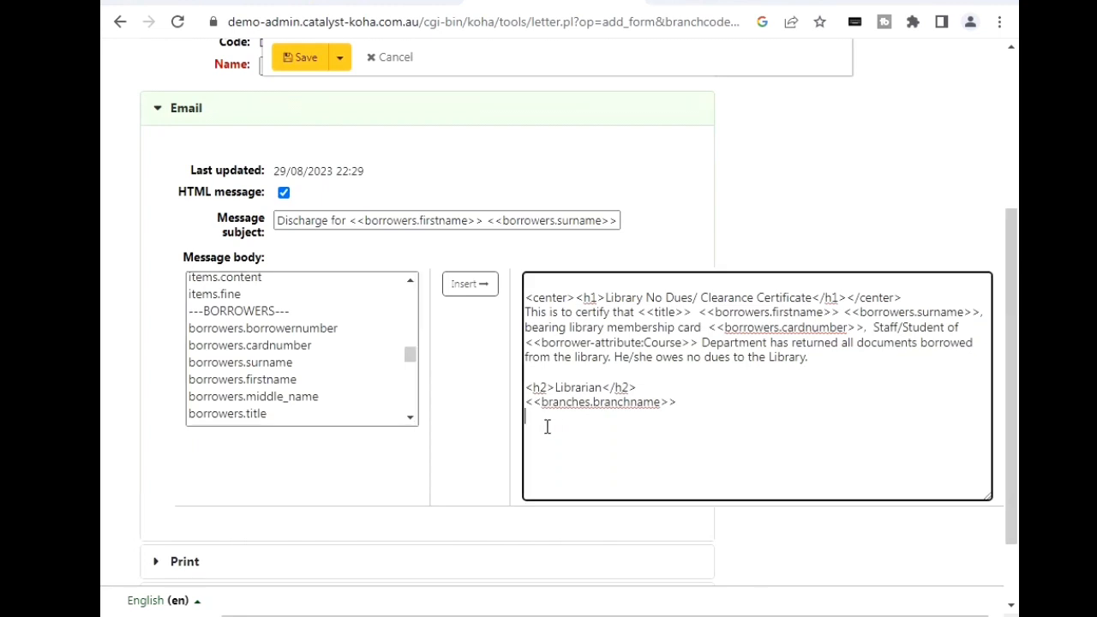
pyautogui.click(286, 347)
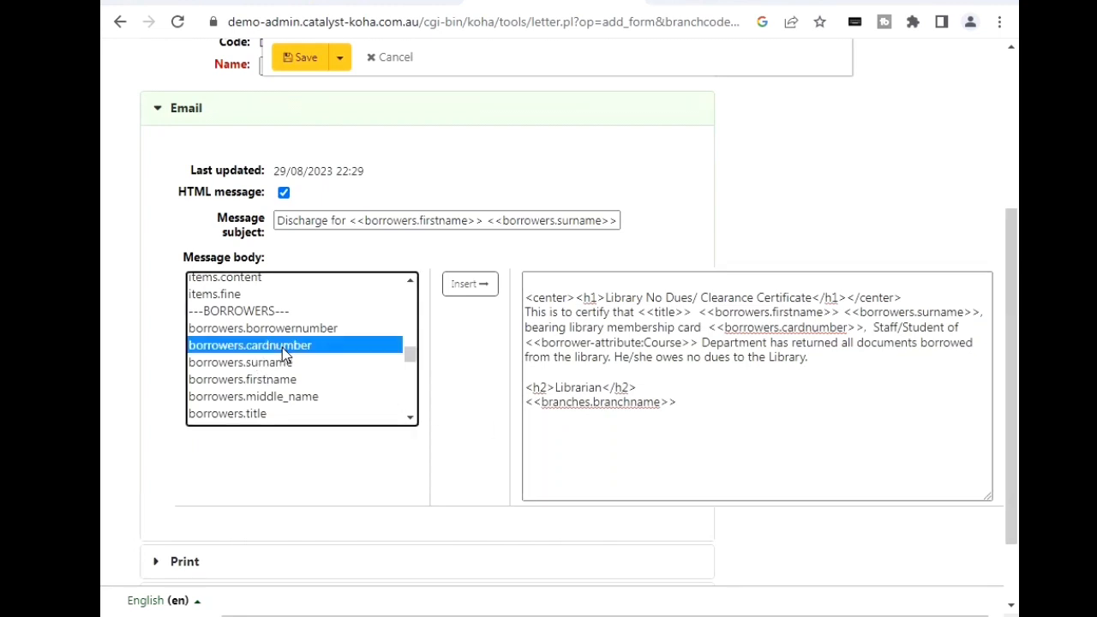
pyautogui.click(464, 292)
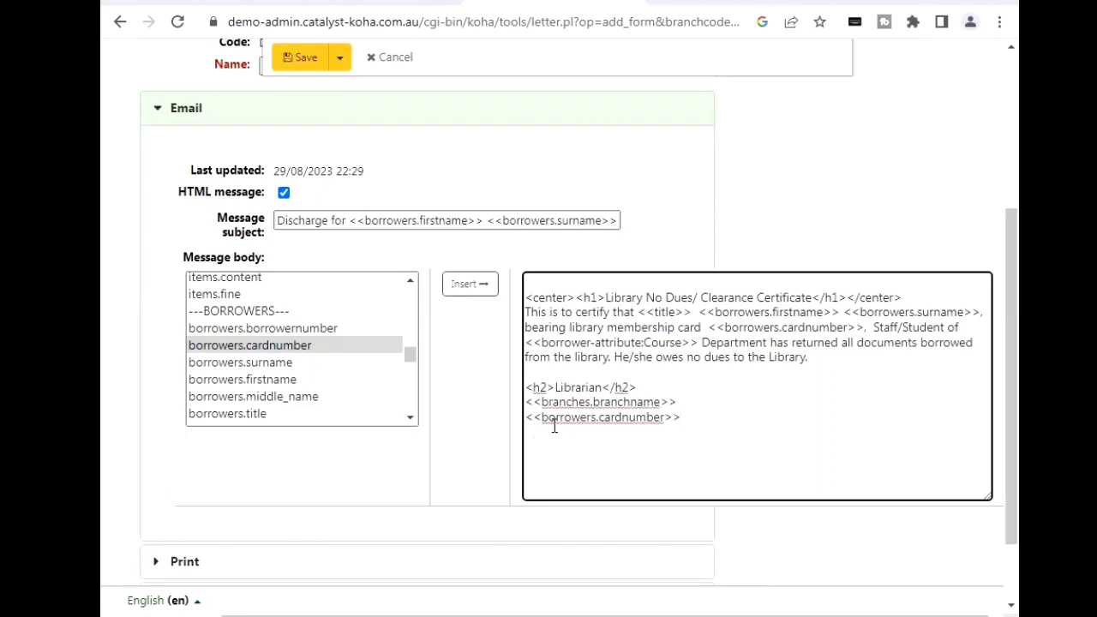
pyautogui.moveTo(526, 418); pyautogui.dragTo(705, 414)
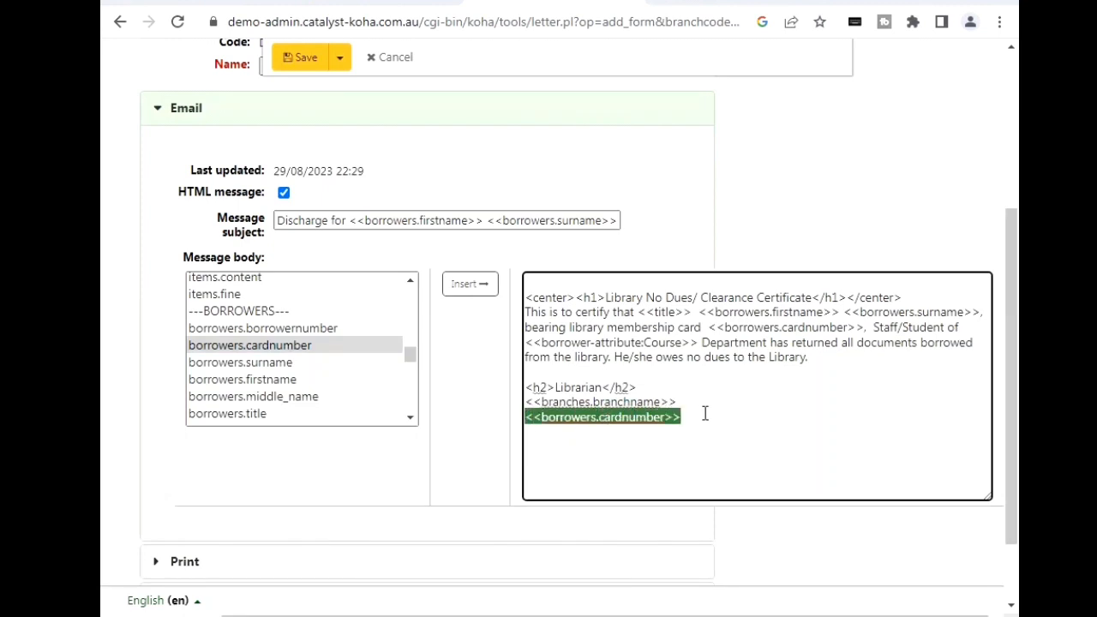
pyautogui.press('Delete')
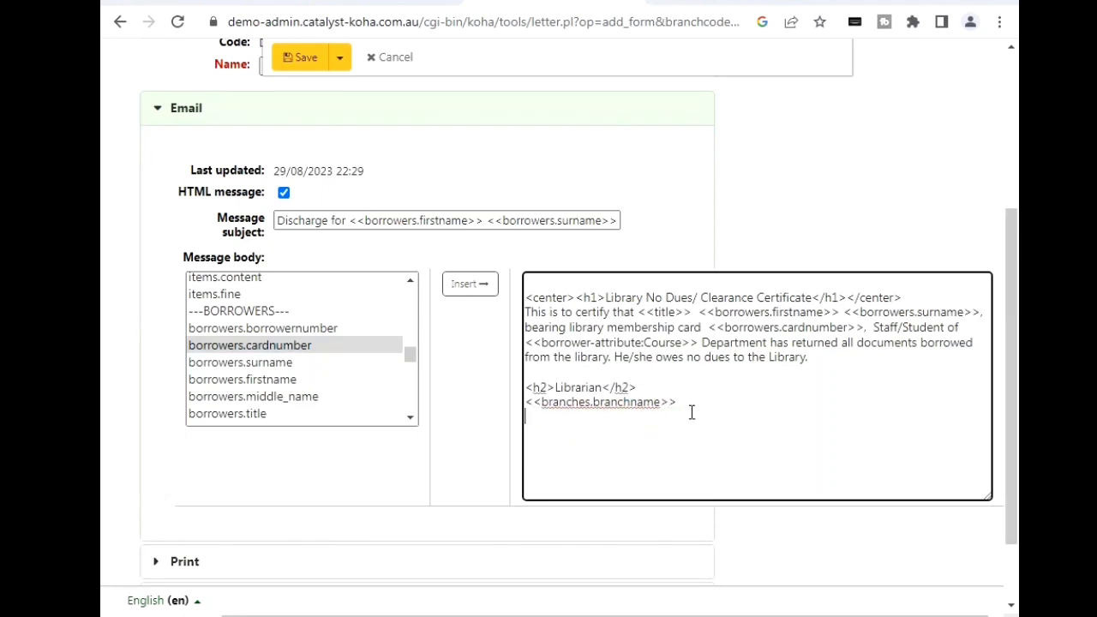
# Step: Insert the borrowers.firstname field on the line below the branch name in the message body, and delete it again
pyautogui.click(266, 379)
pyautogui.click(480, 289)
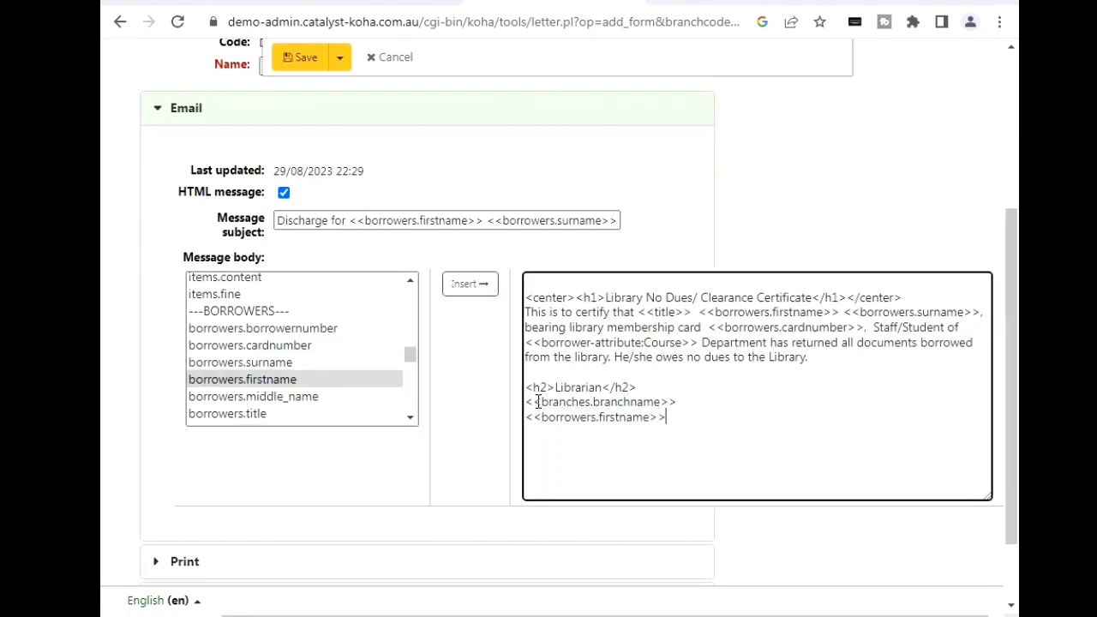
pyautogui.moveTo(526, 418); pyautogui.dragTo(678, 417)
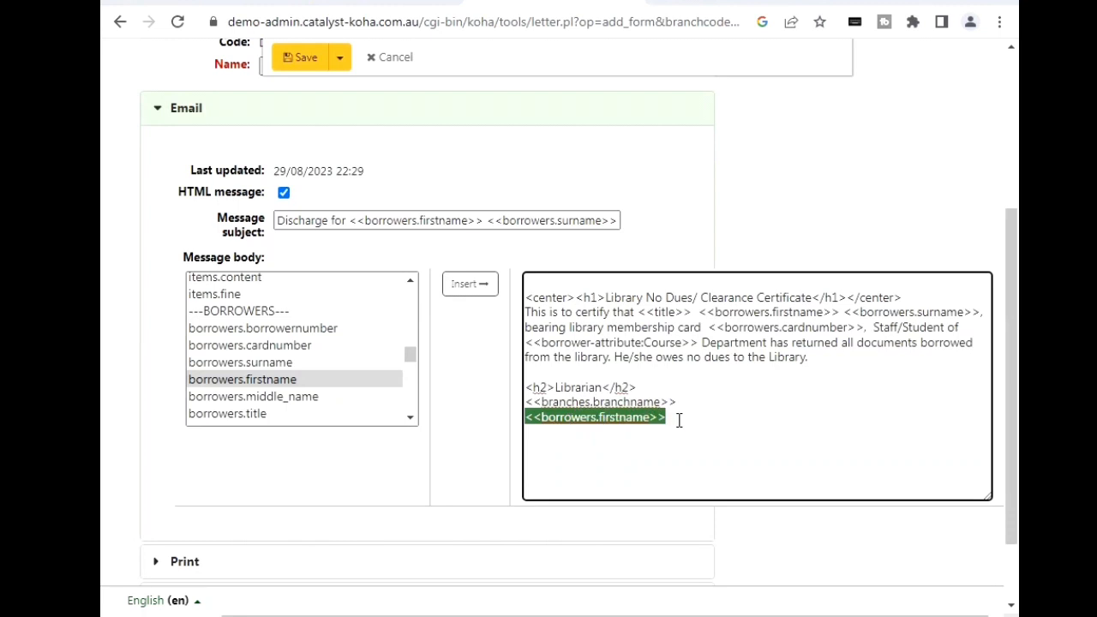
pyautogui.press('Delete')
# Step: Insert the attribute:Course field from the borrower fields below the branch name in the message body, and delete it again
pyautogui.moveTo(417, 361); pyautogui.dragTo(416, 392)
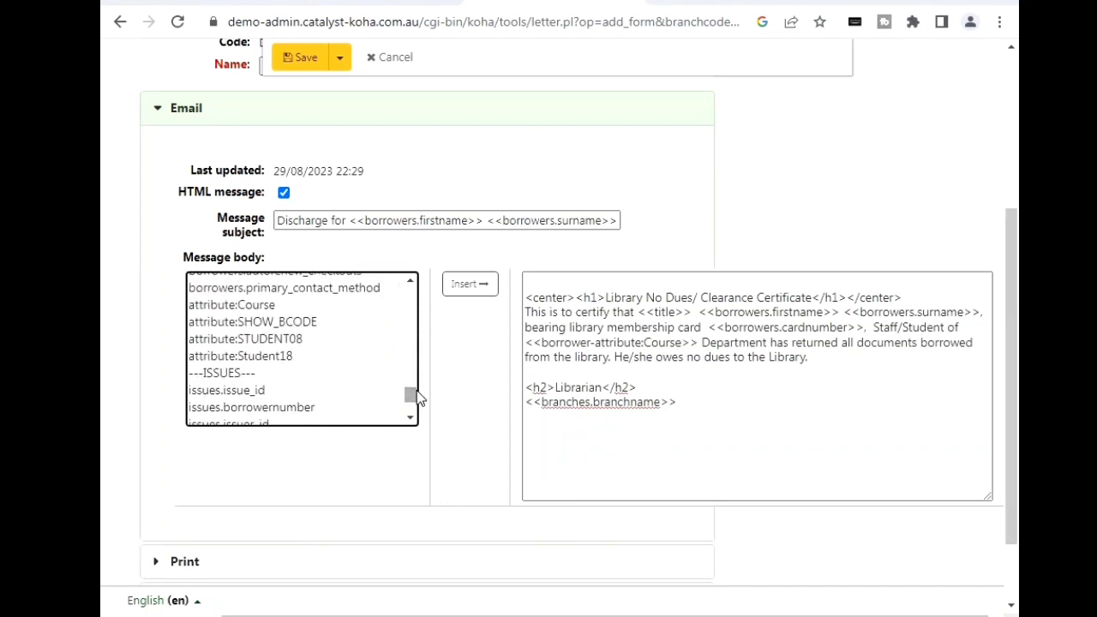
pyautogui.click(244, 307)
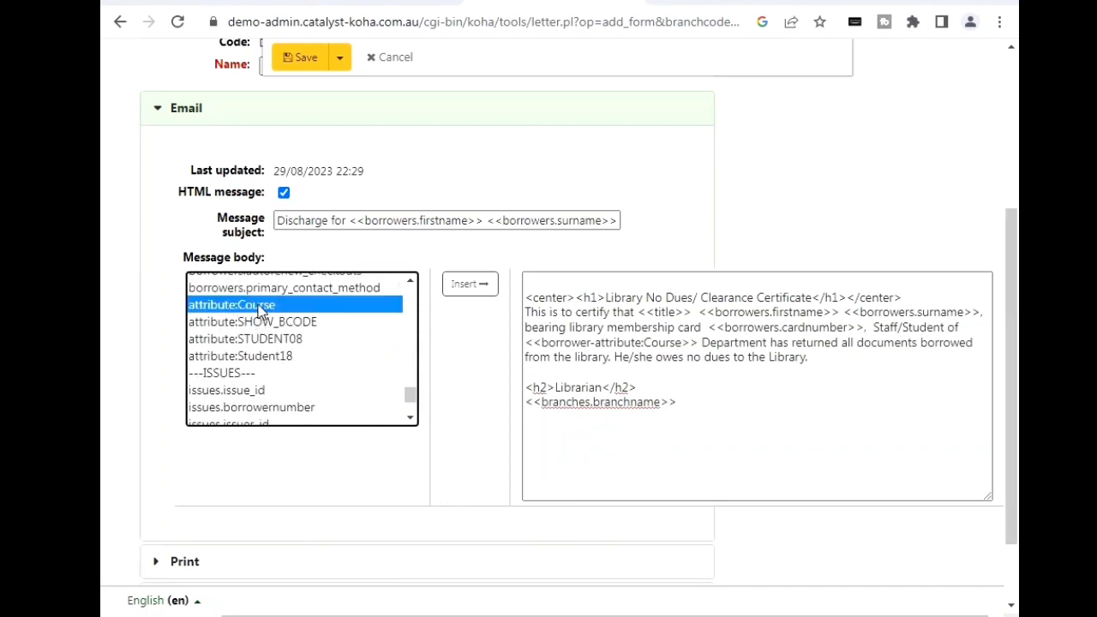
pyautogui.click(463, 290)
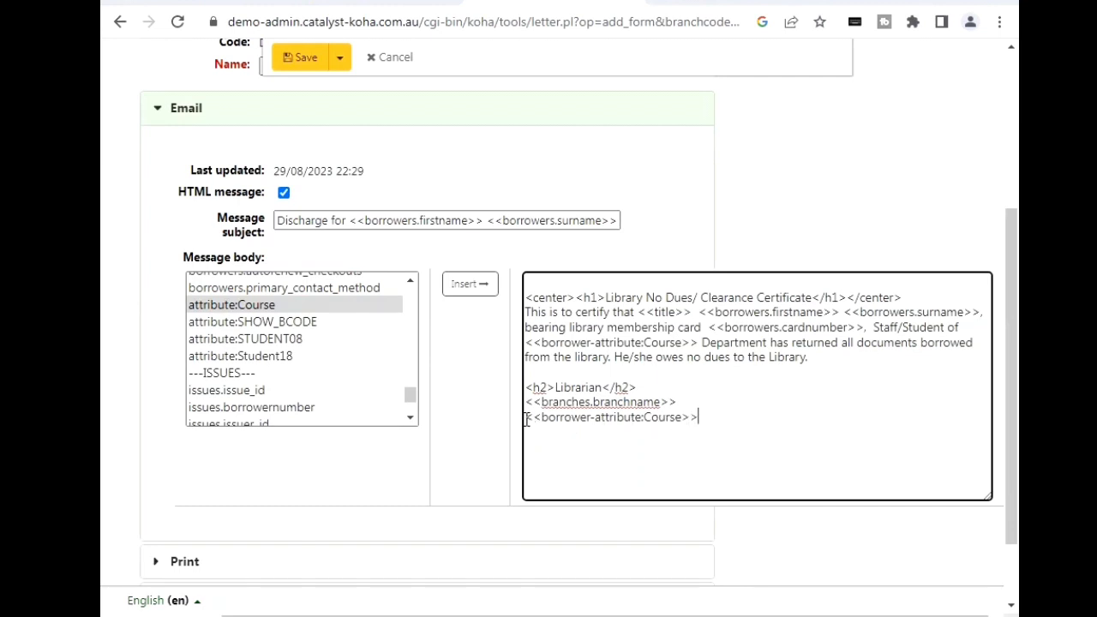
pyautogui.moveTo(526, 418); pyautogui.dragTo(703, 425)
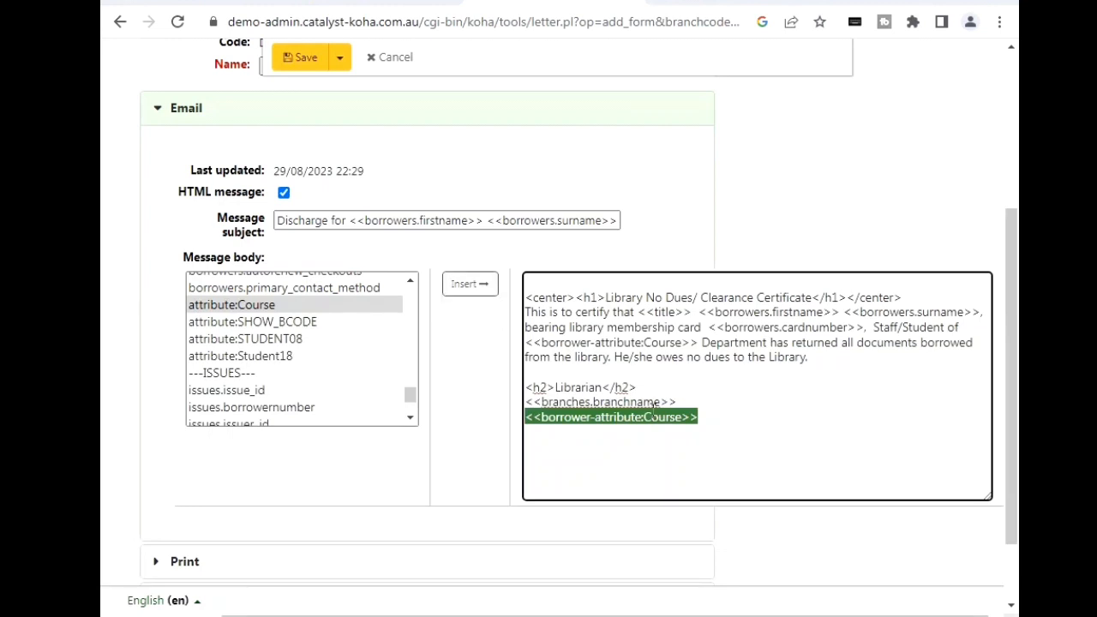
pyautogui.press('BackSpace')
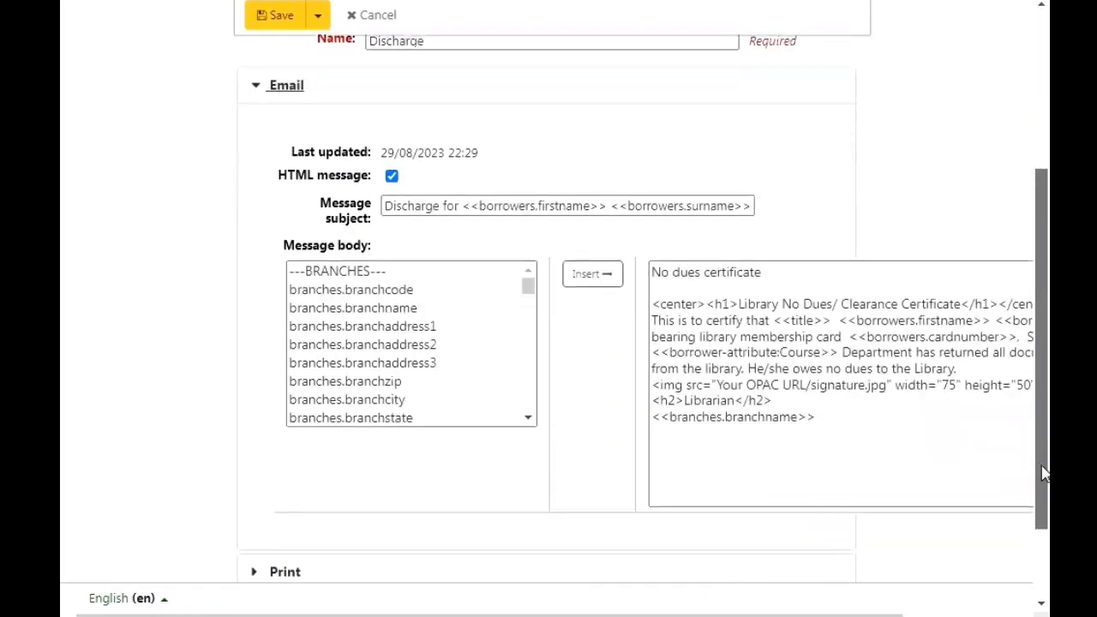
# Step: Collapse the Email template and examine the Print and SMS templates of the Discharge notice, collapsing each one after viewing
pyautogui.scroll(2, 1045, 377)
pyautogui.scroll(2, 1046, 377)
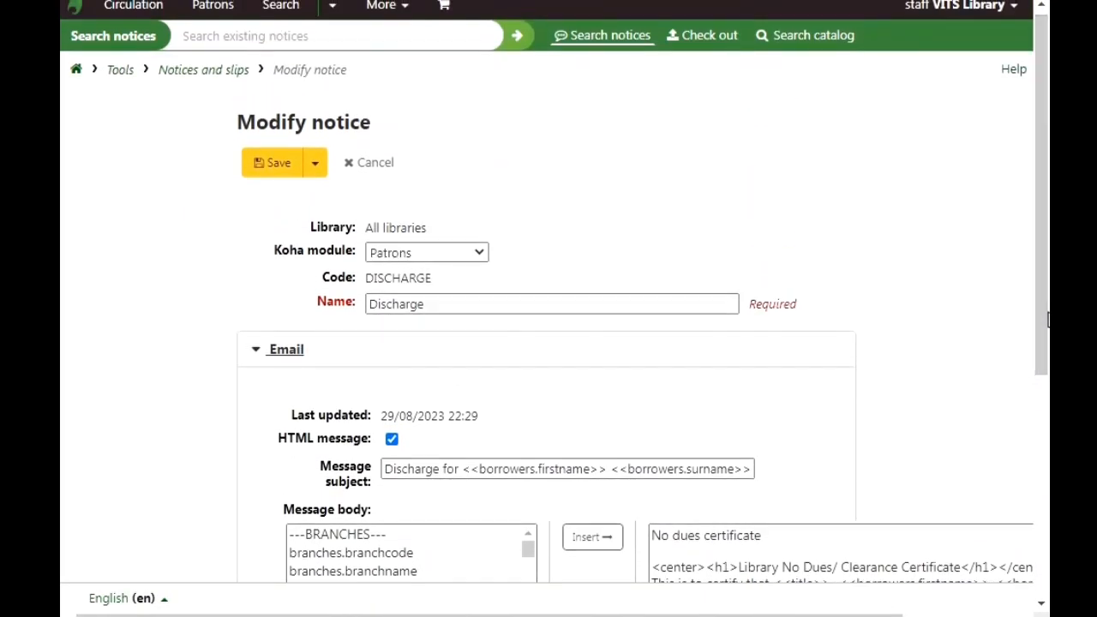
pyautogui.click(271, 354)
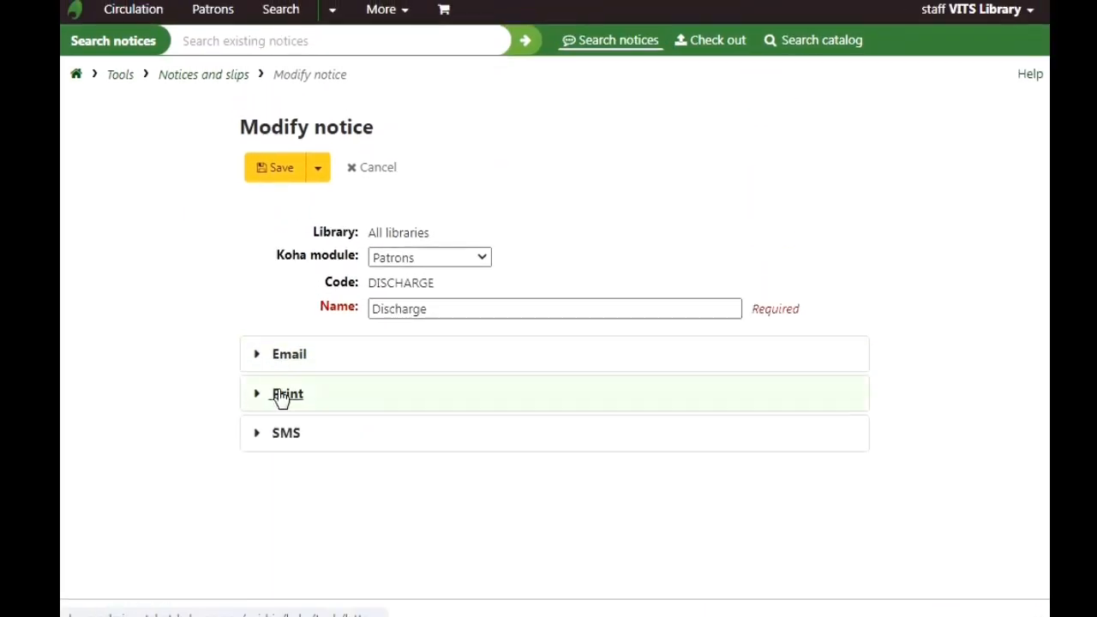
pyautogui.click(287, 398)
pyautogui.moveTo(1040, 283); pyautogui.dragTo(1046, 408)
pyautogui.scroll(2, 1047, 343)
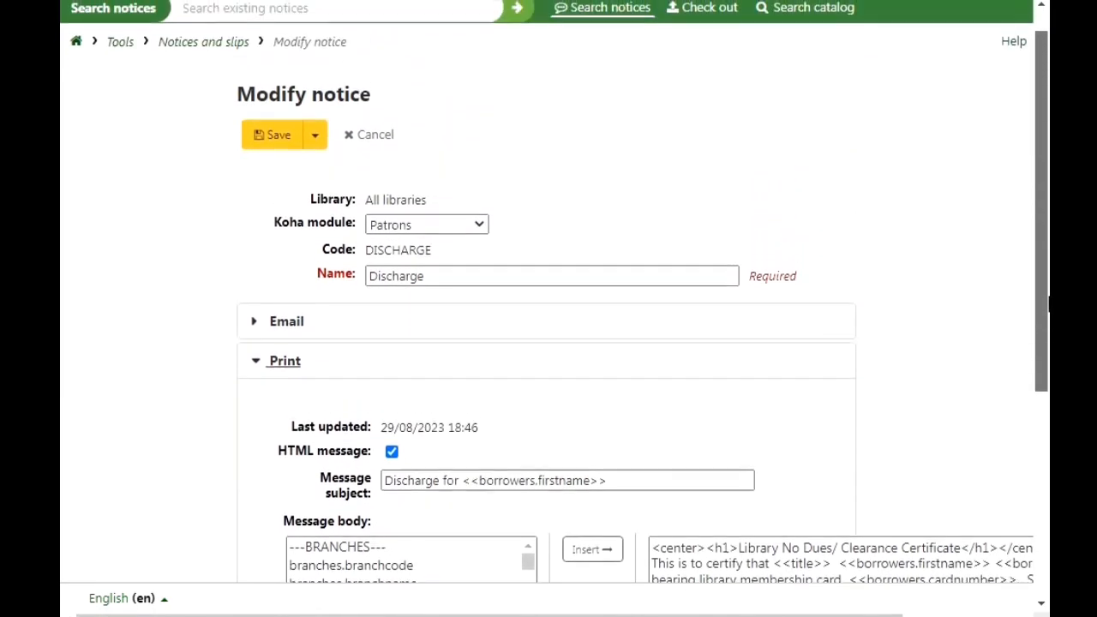
pyautogui.click(292, 364)
pyautogui.click(288, 435)
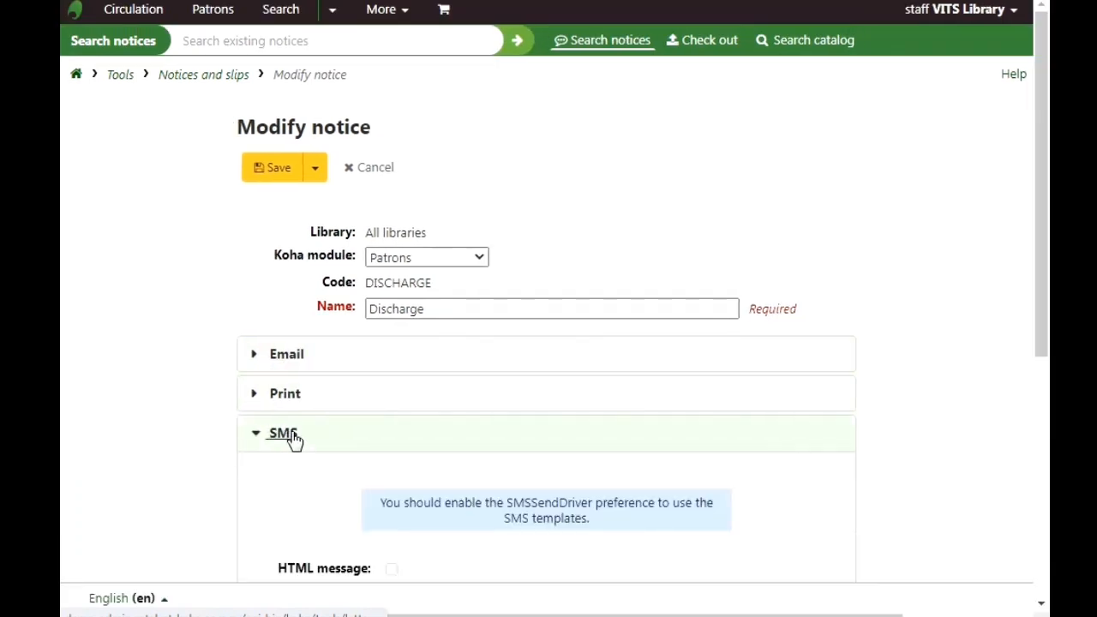
pyautogui.moveTo(1041, 305); pyautogui.dragTo(1046, 428)
pyautogui.scroll(2, 1046, 429)
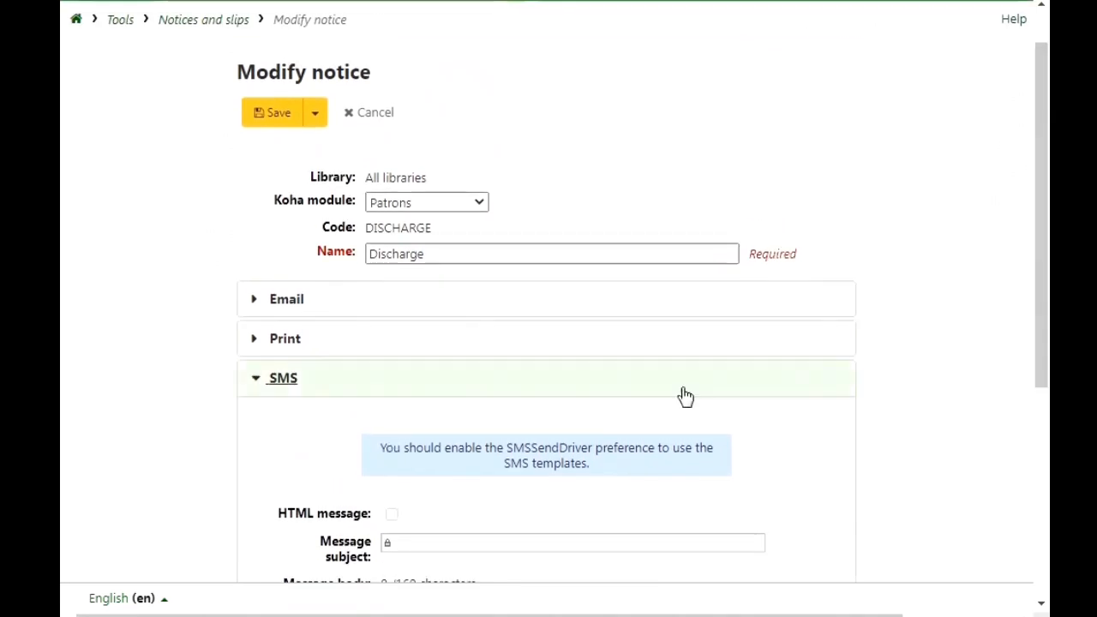
pyautogui.click(277, 390)
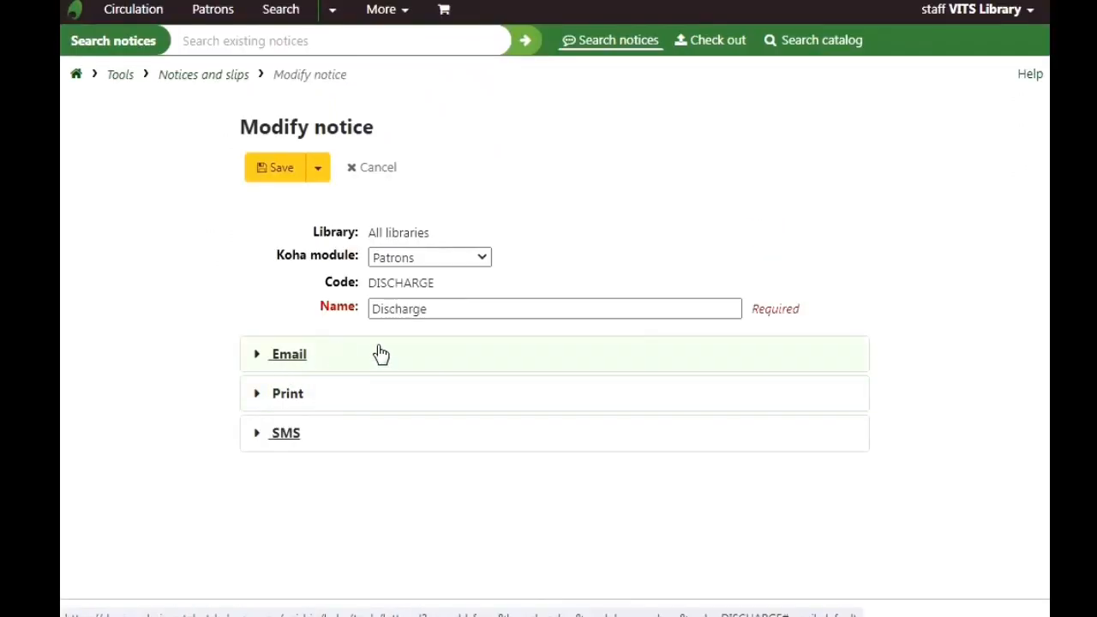
# Step: Expand the Email template of the Discharge notice and examine its message subject and body
pyautogui.click(288, 355)
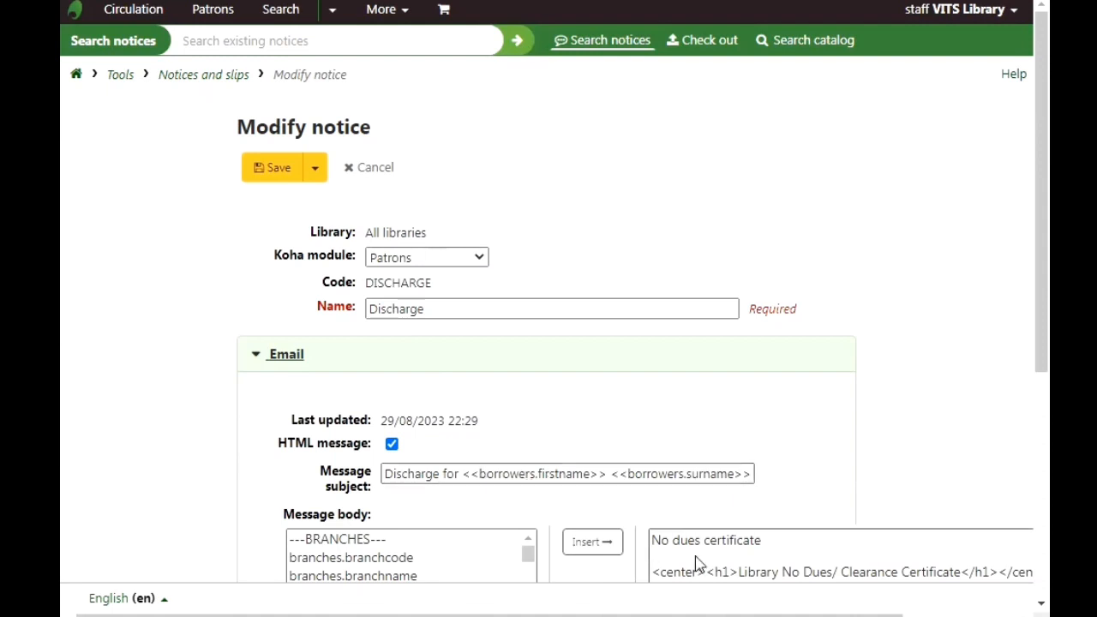
pyautogui.moveTo(1037, 246); pyautogui.dragTo(1037, 329)
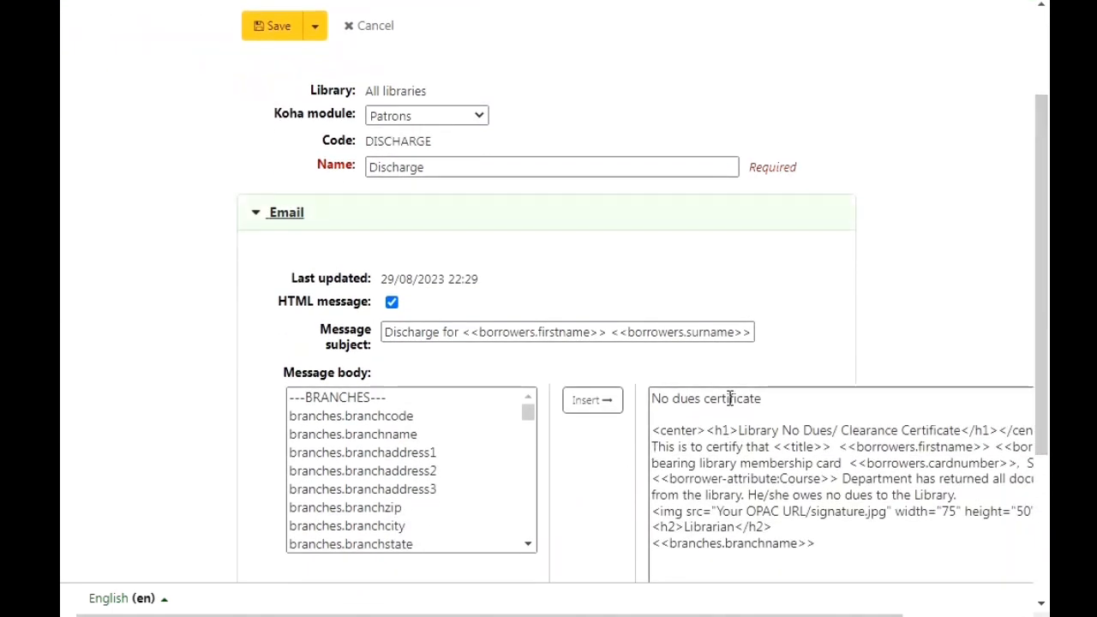
pyautogui.scroll(3, 1035, 257)
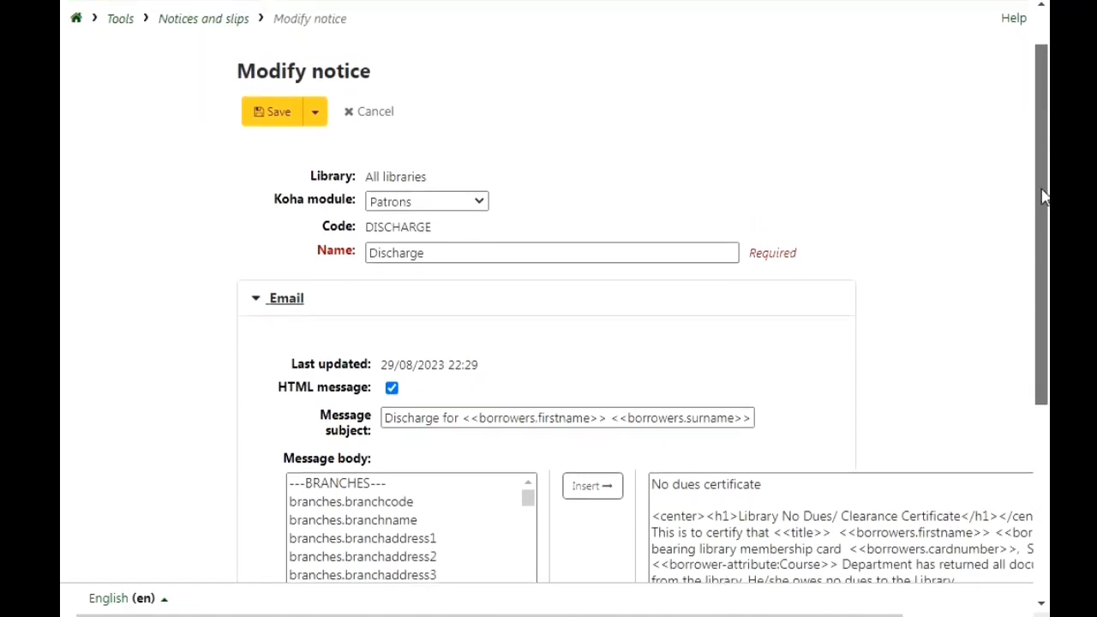